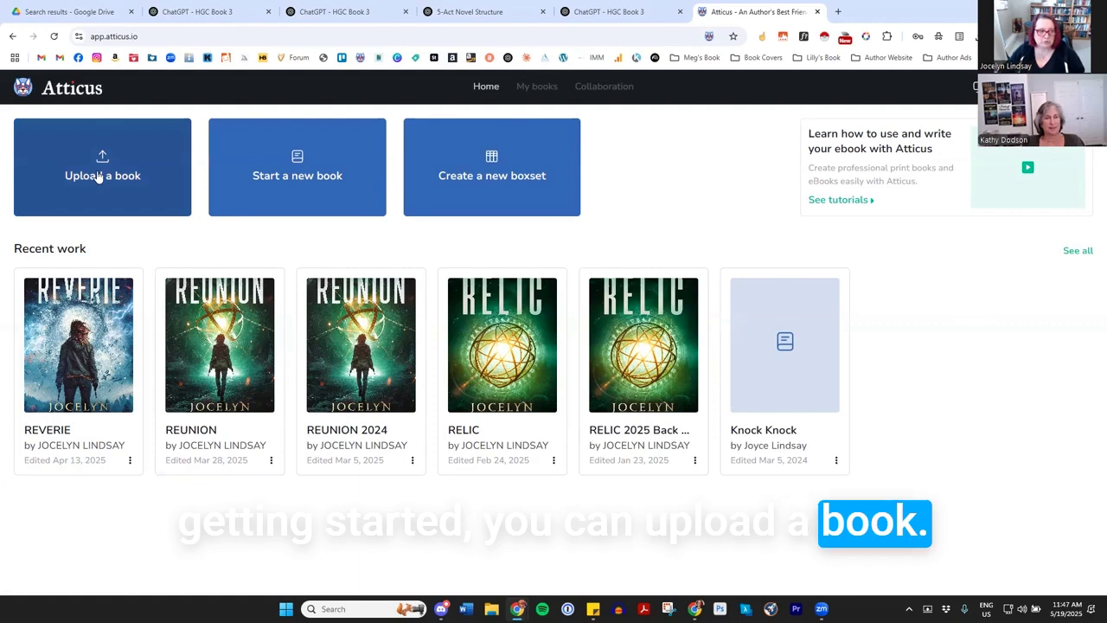
Create a new book titled Test, with the author's first name and the project Test
click(279, 191)
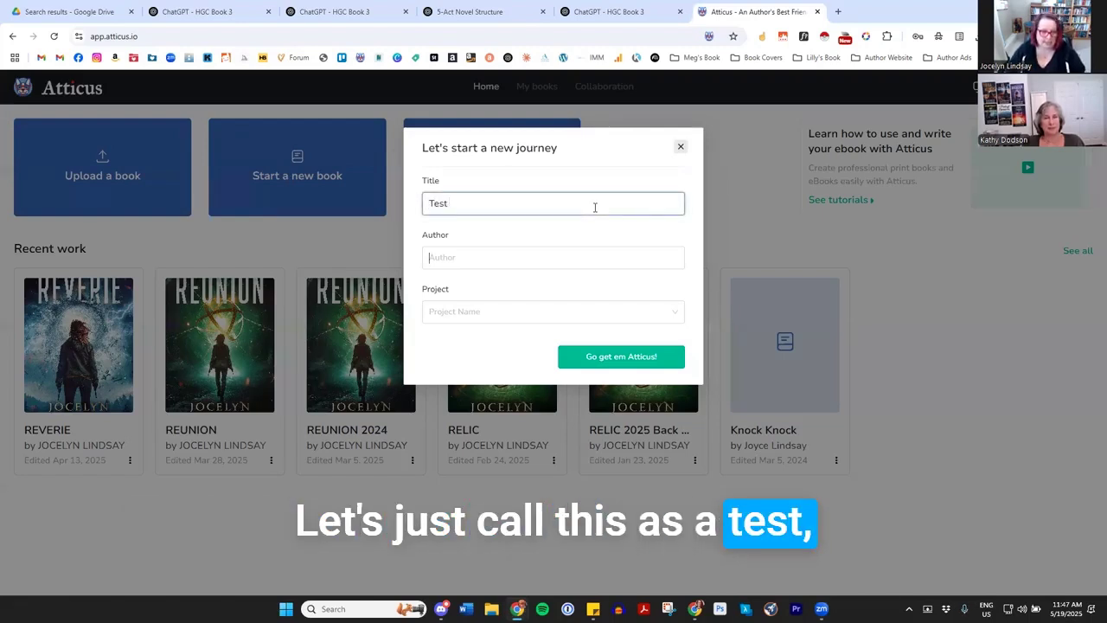
text(Jocelyn)
key(Tab)
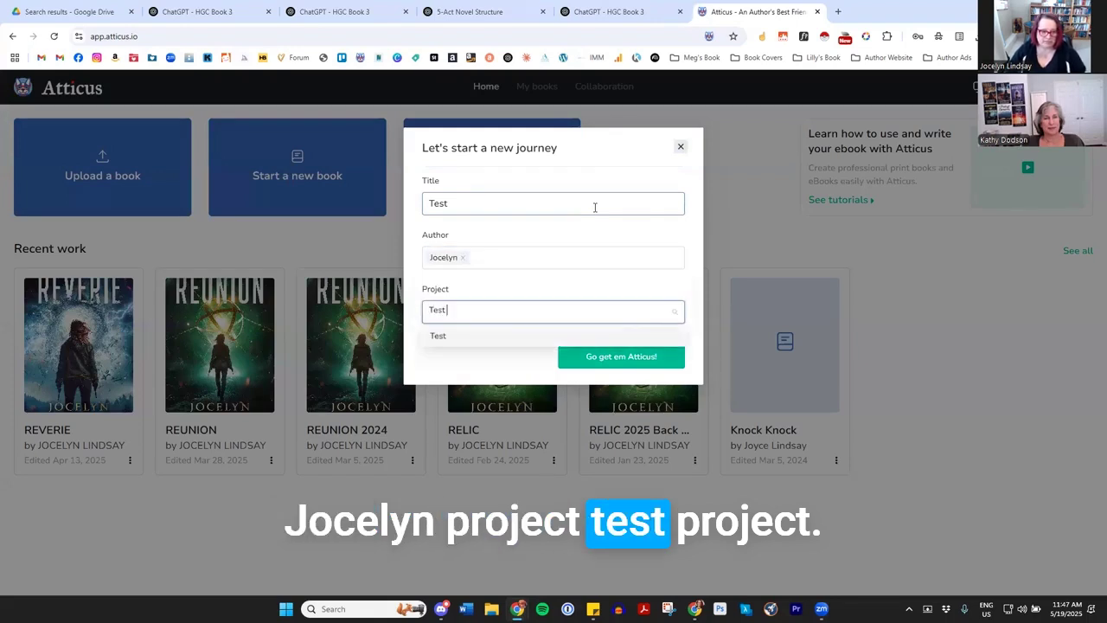
click(651, 357)
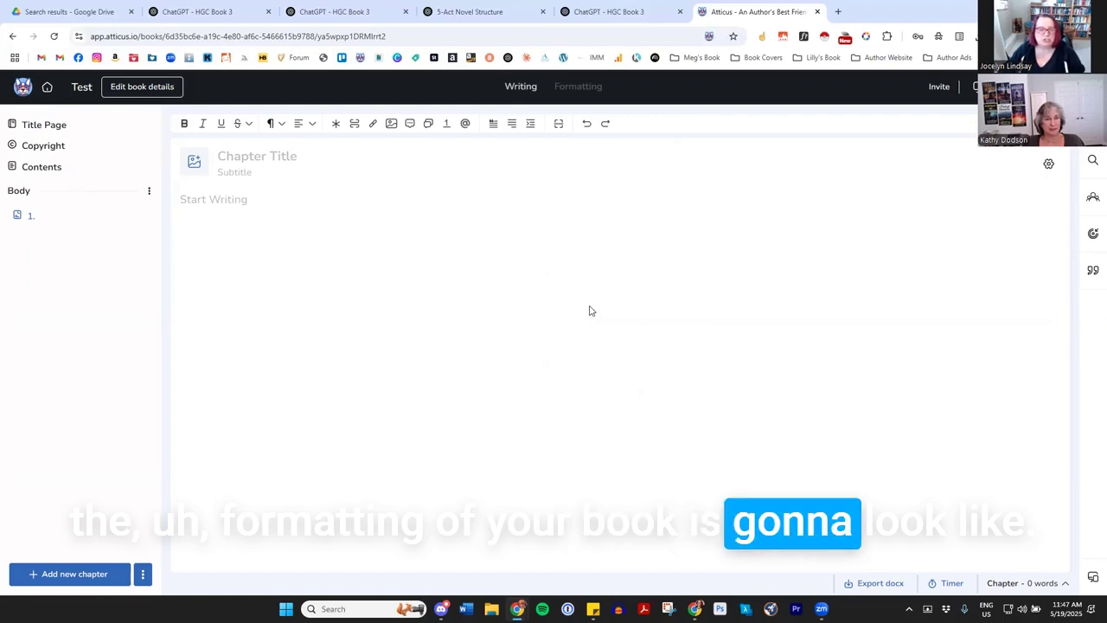
Look through the new book's title page, copyright page, table of contents and first chapter, including that chapter's options
click(47, 127)
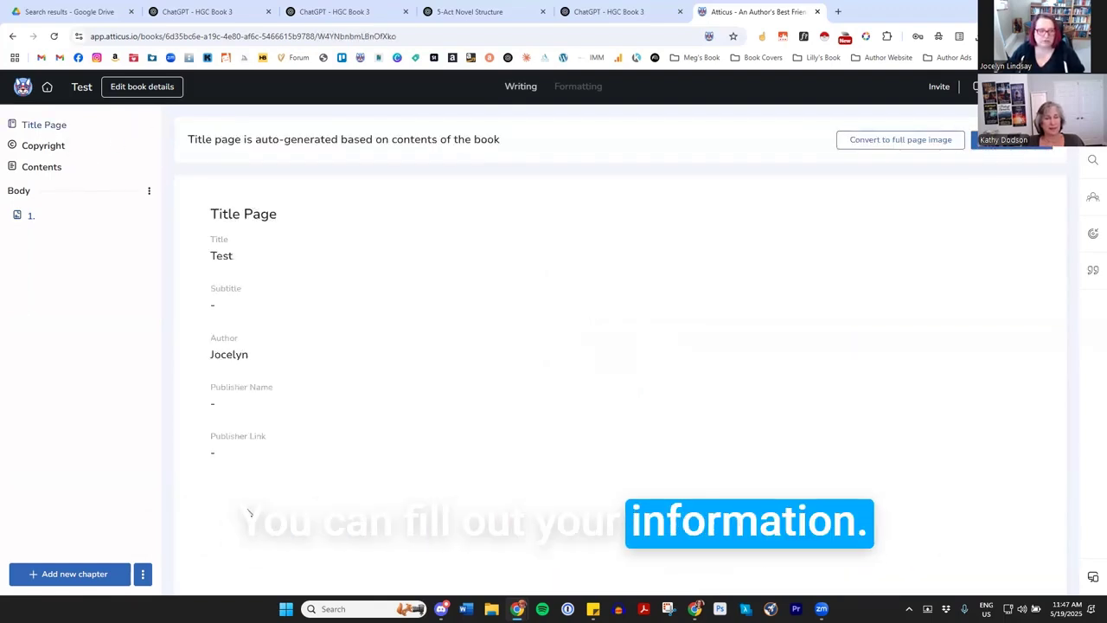
click(56, 149)
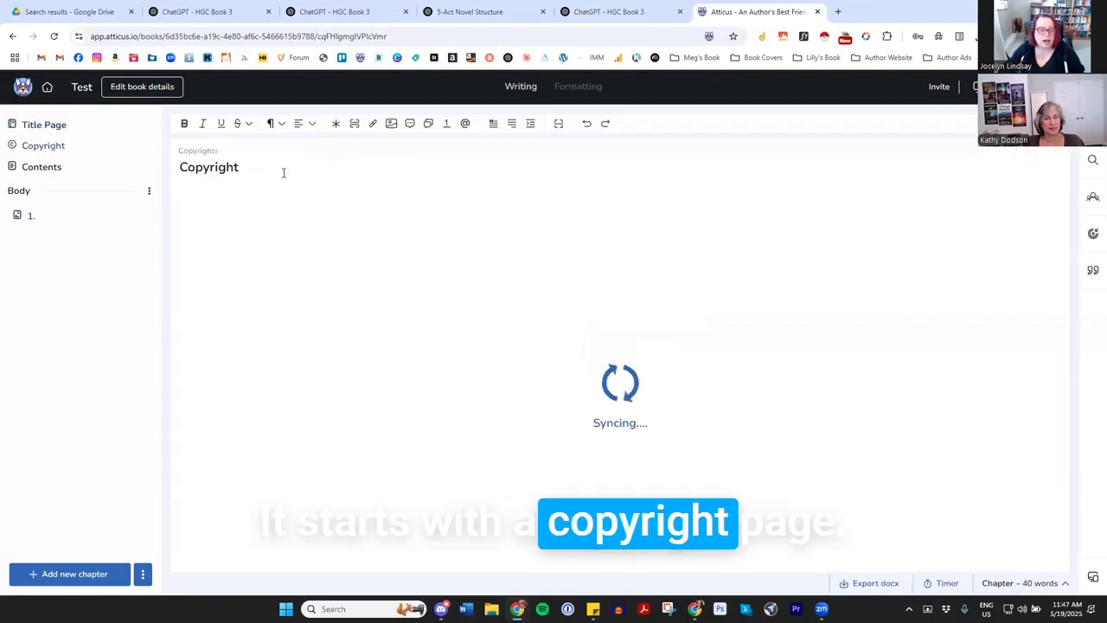
click(42, 167)
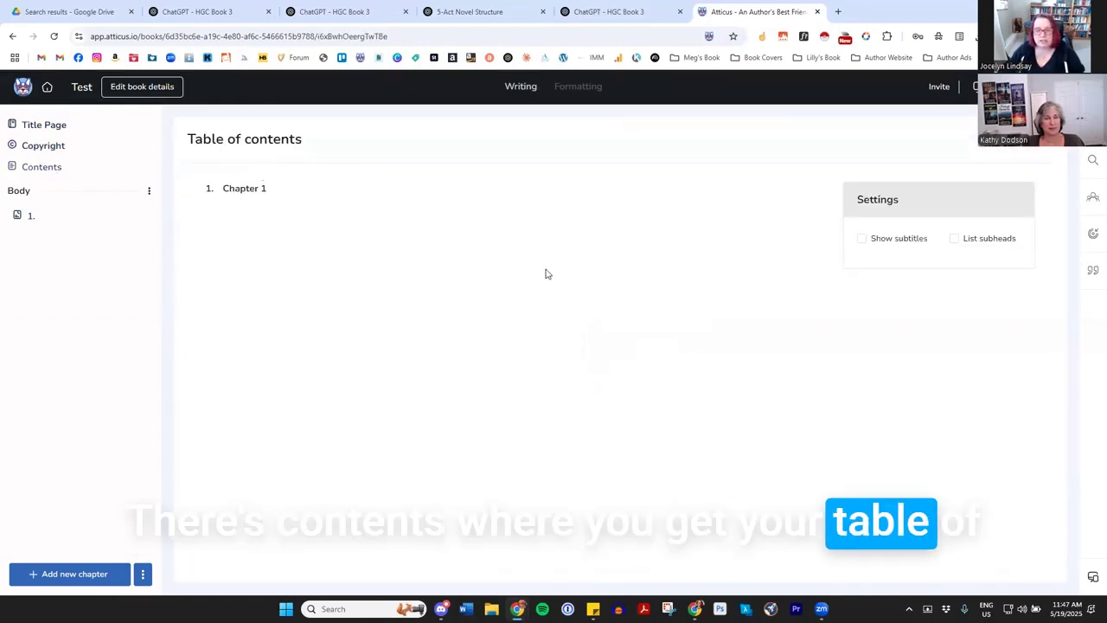
click(21, 215)
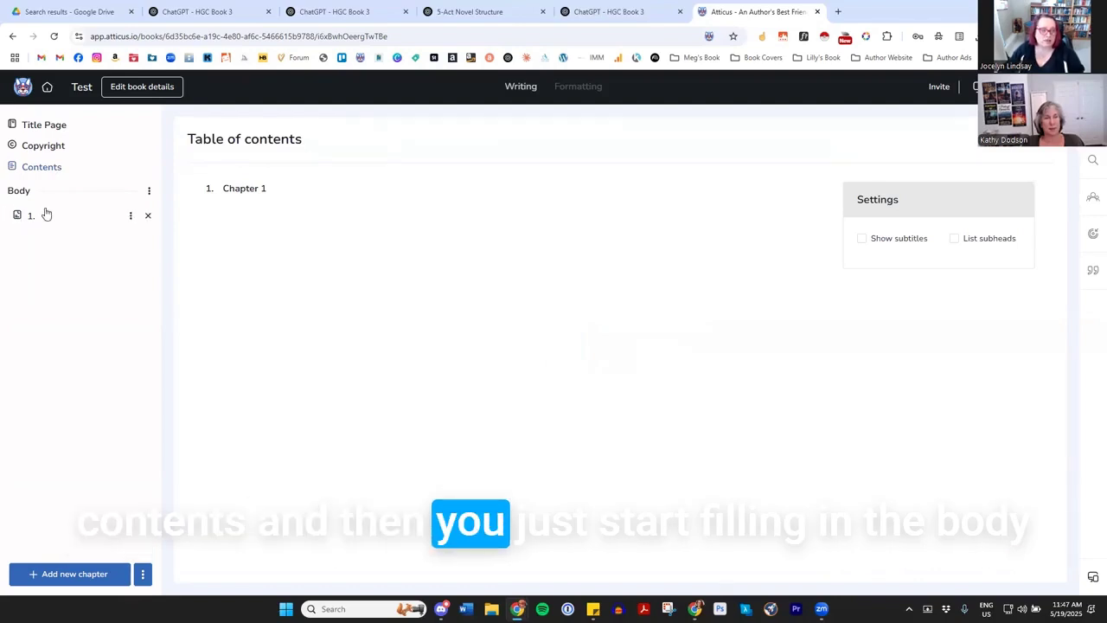
click(131, 219)
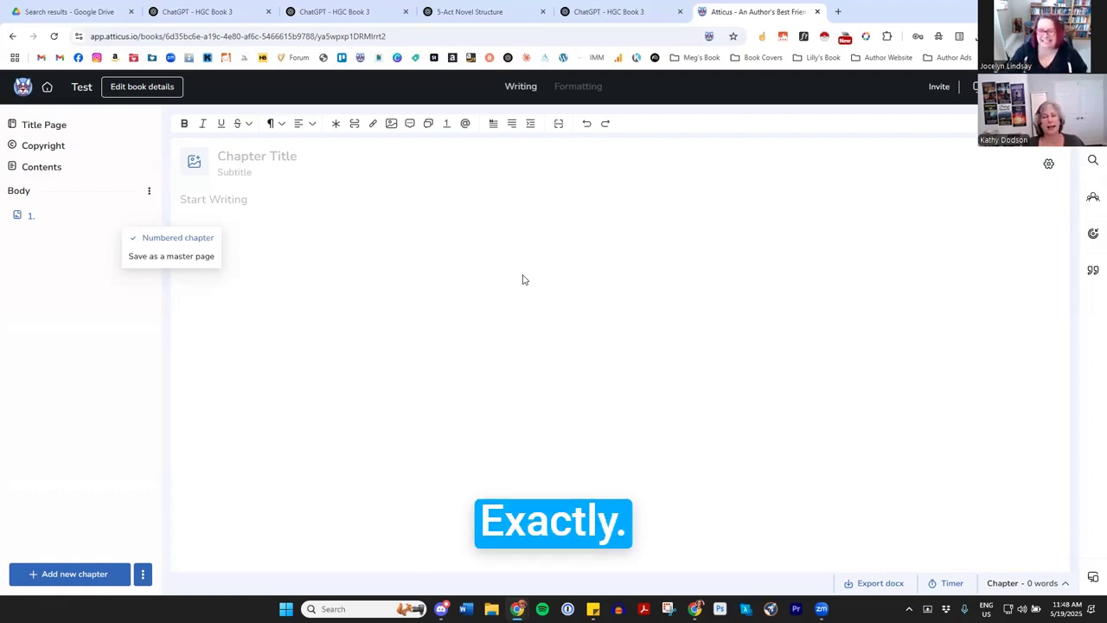
Return to the home page and choose Allison Short Story.docx from the Dropbox folder Writing - MEG as the book to upload
click(48, 87)
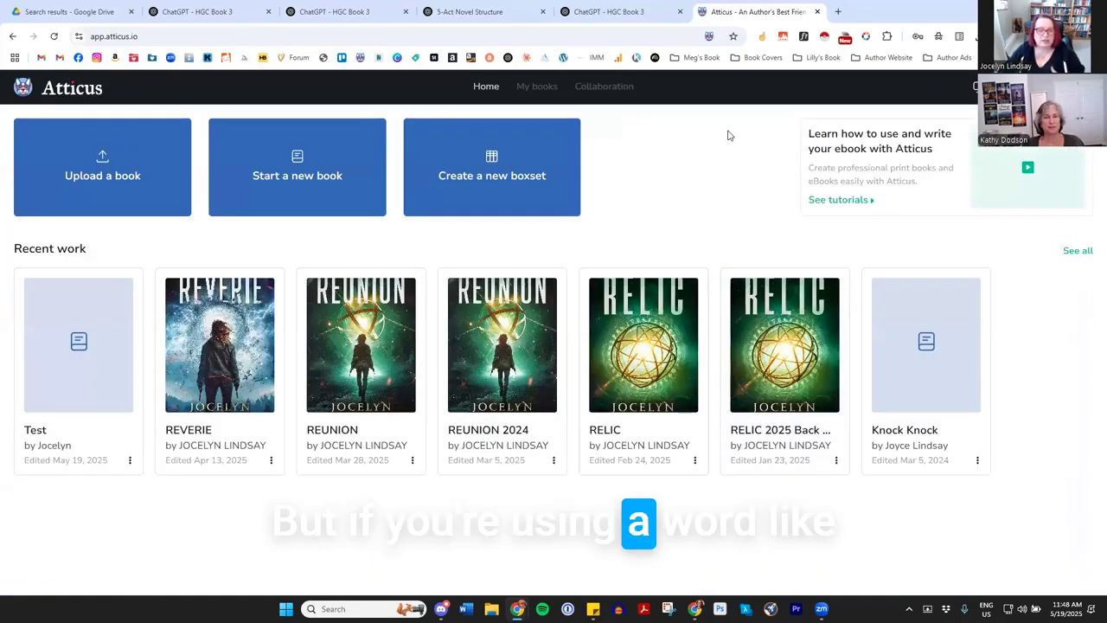
click(146, 186)
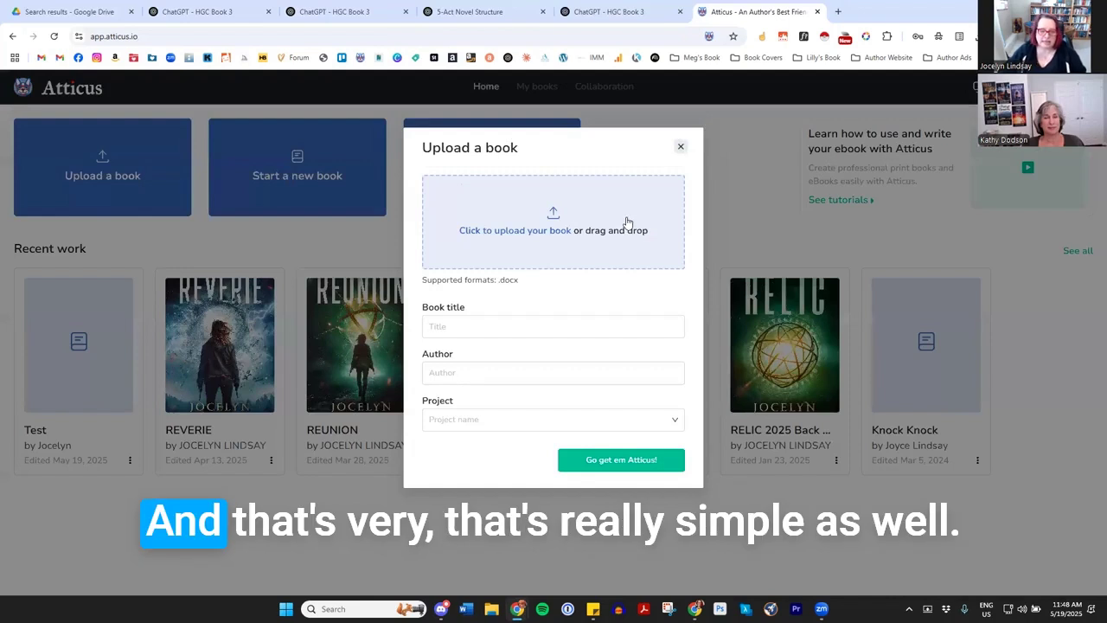
click(550, 223)
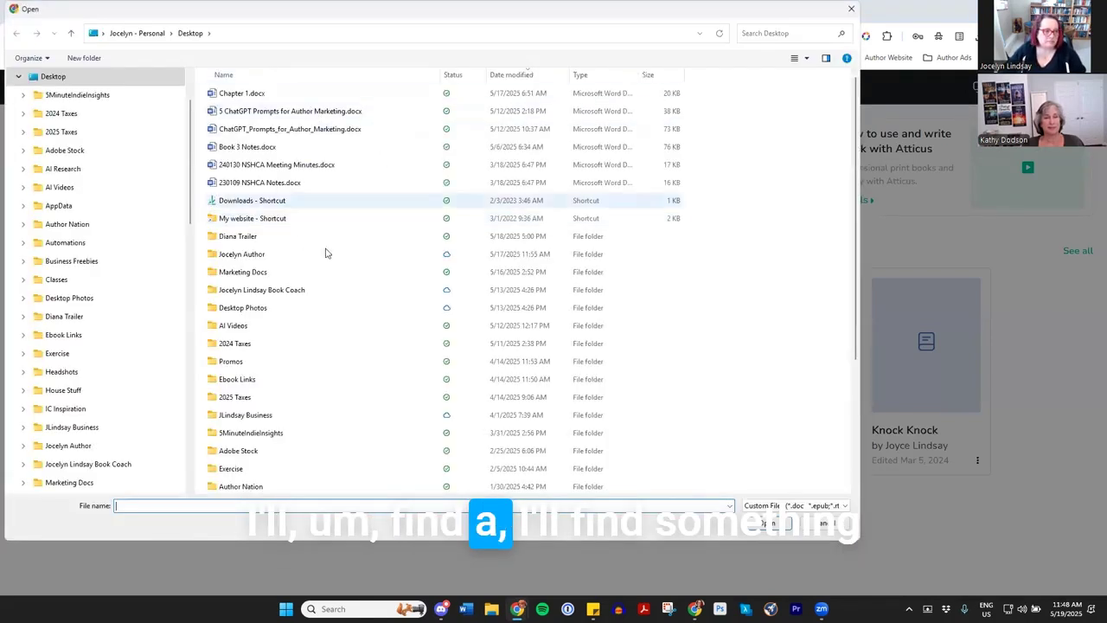
scroll(85, 407, down, 15)
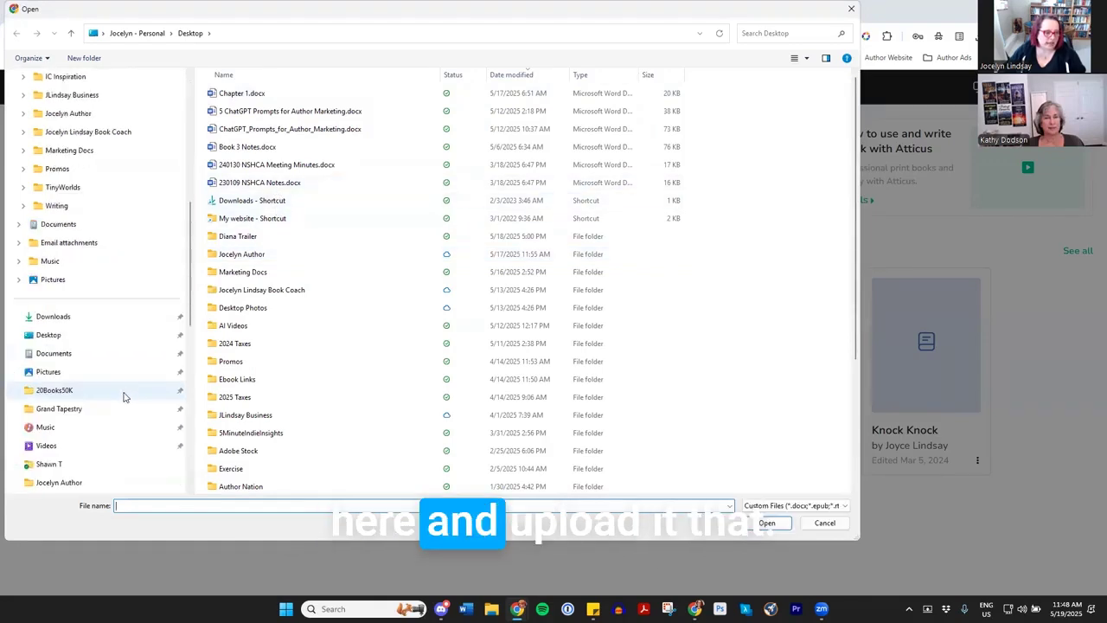
click(80, 410)
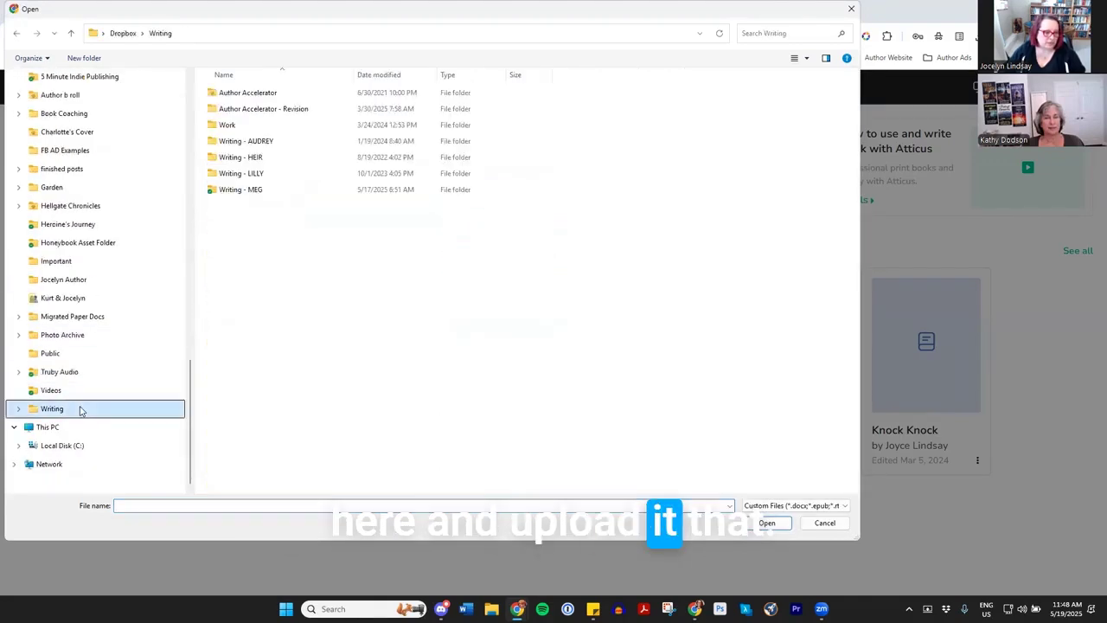
double_click(252, 189)
click(277, 93)
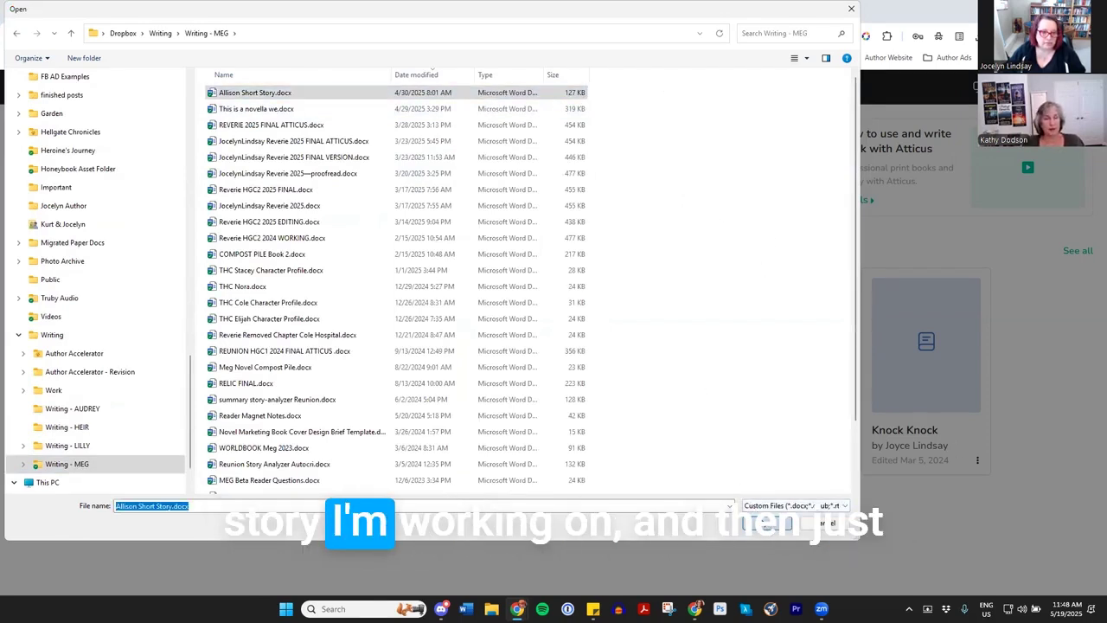
click(767, 525)
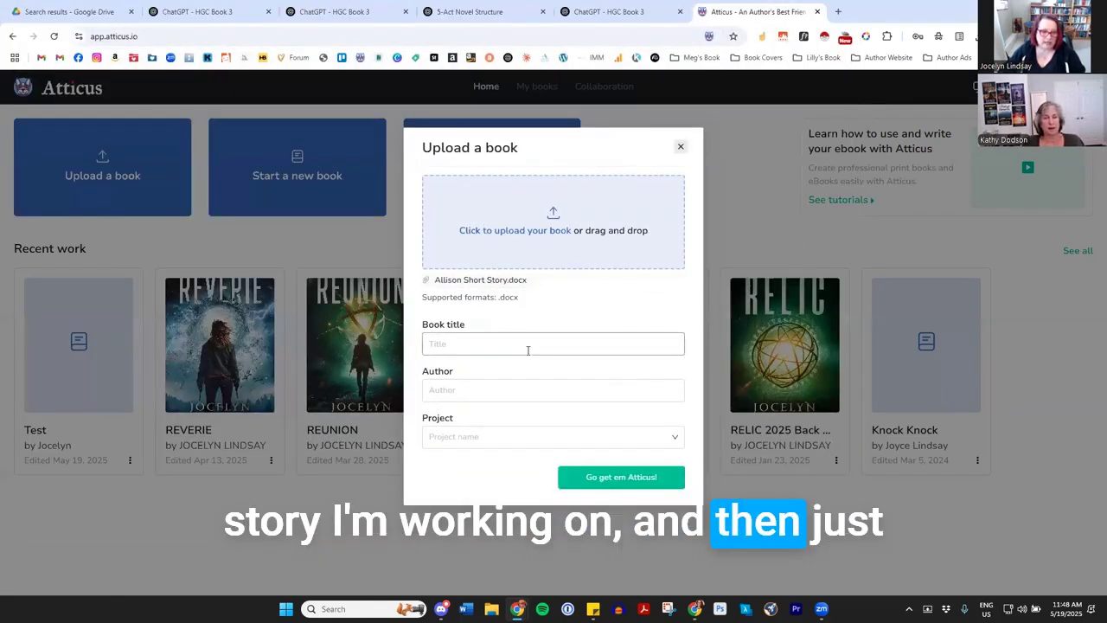
Title the uploaded book Allison, fill in the author's first name and the project, and import it
click(527, 348)
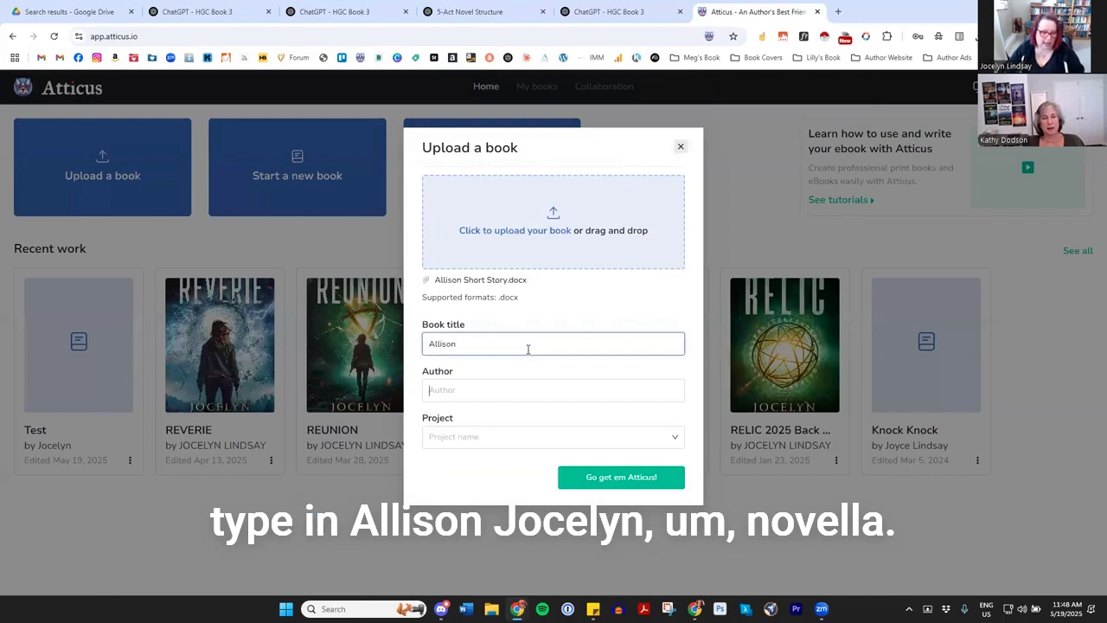
text(Jocelyn)
key(Tab)
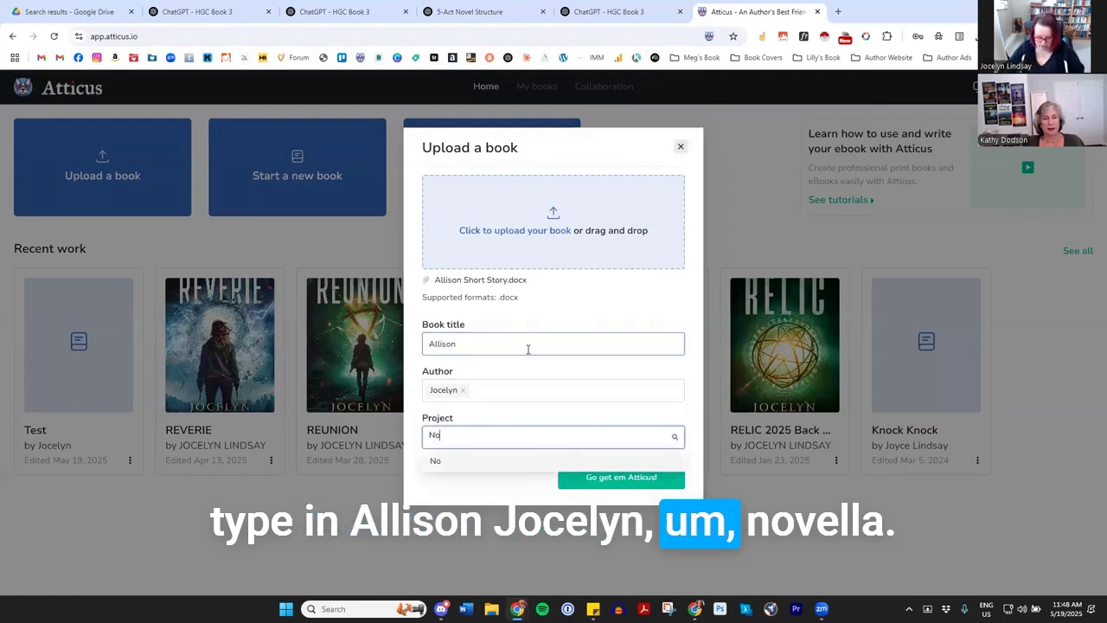
click(596, 485)
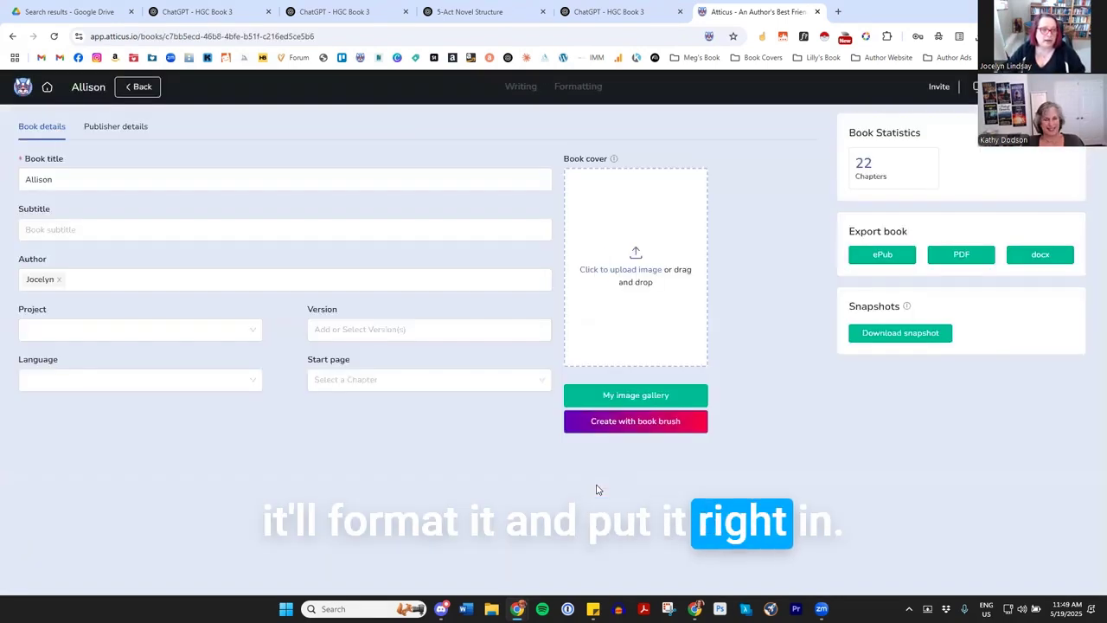
Leave the book details page and open the Allison book for writing
click(415, 173)
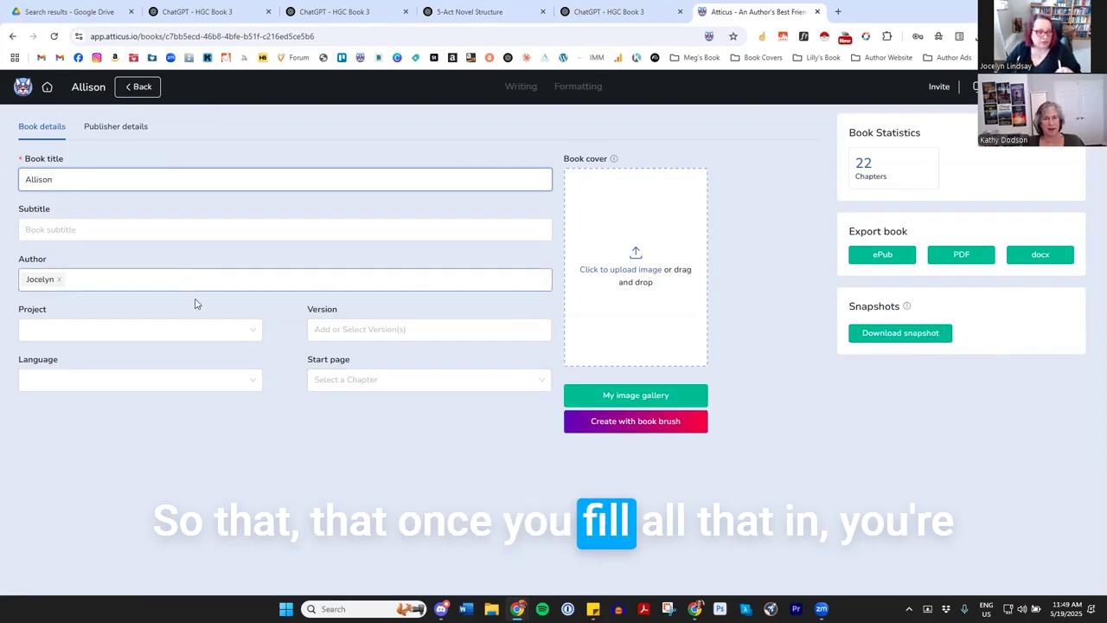
click(321, 492)
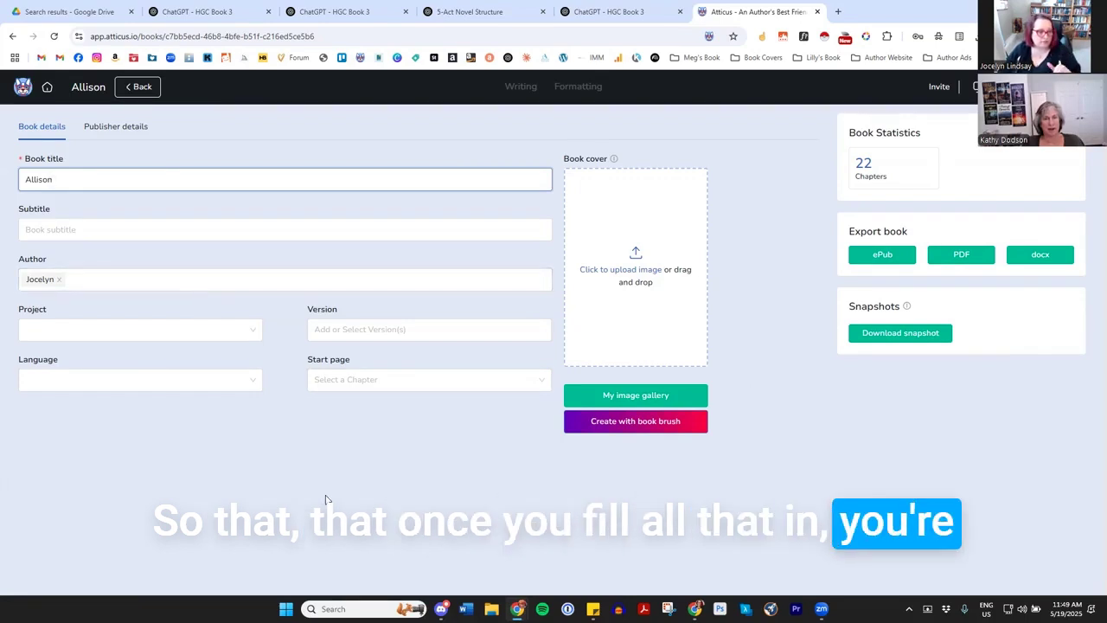
click(140, 87)
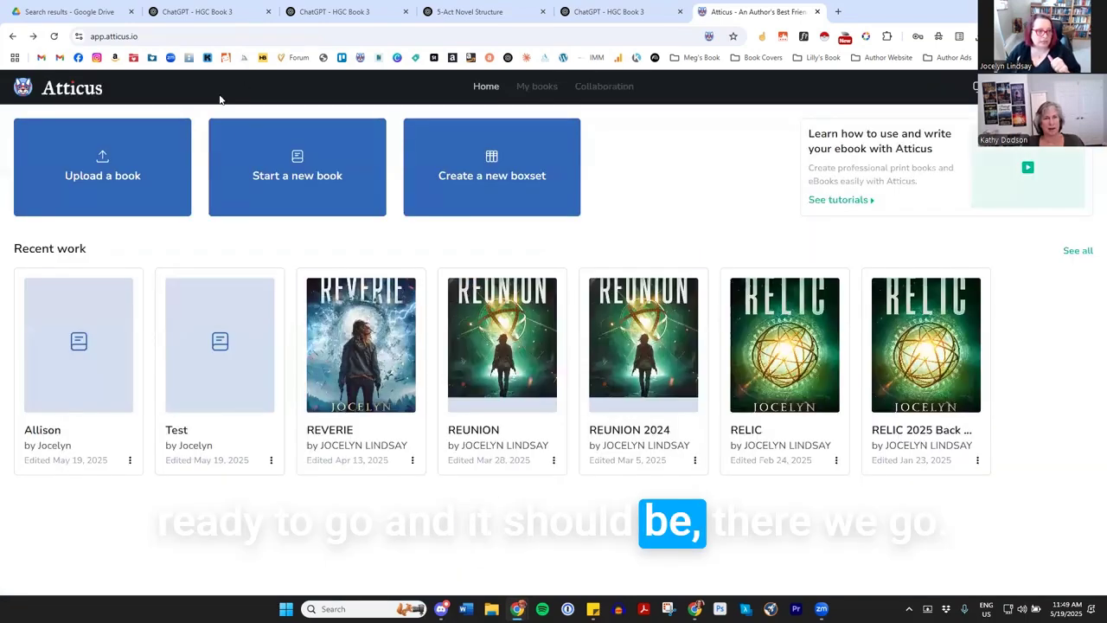
click(62, 386)
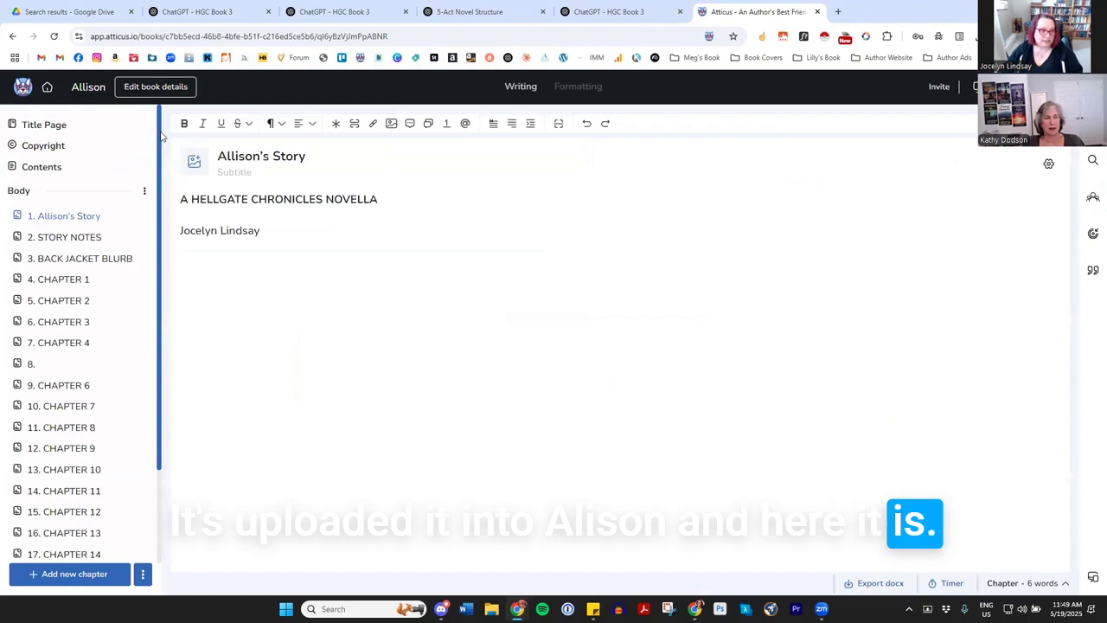
Look through the imported chapter list and the other page types that can be added to the book
scroll(151, 181, down, 2)
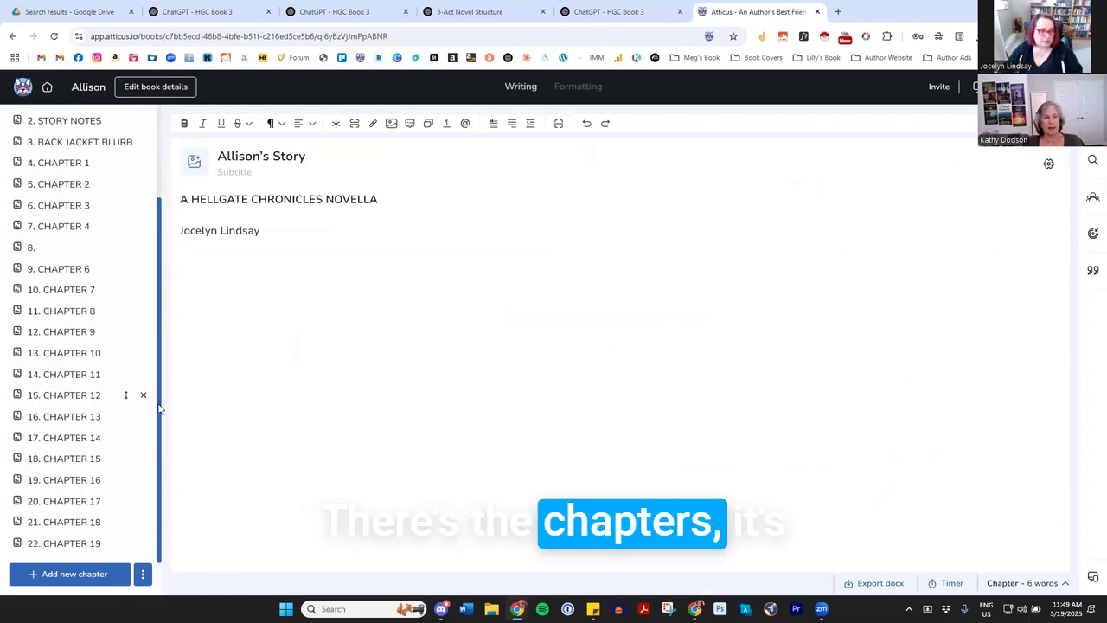
scroll(160, 345, up, 2)
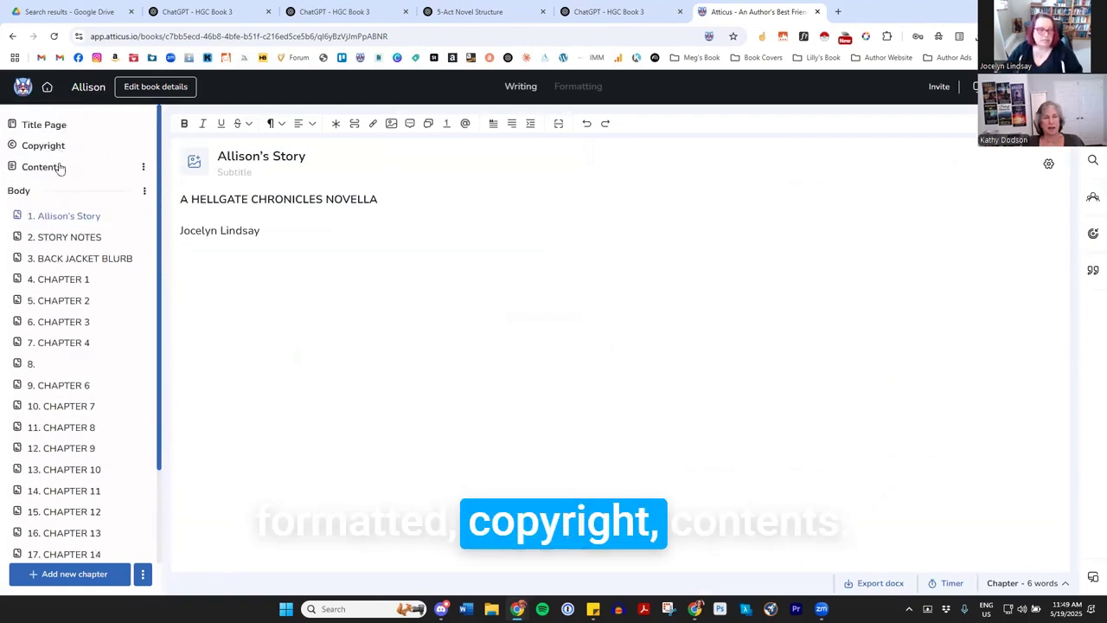
scroll(157, 346, down, 2)
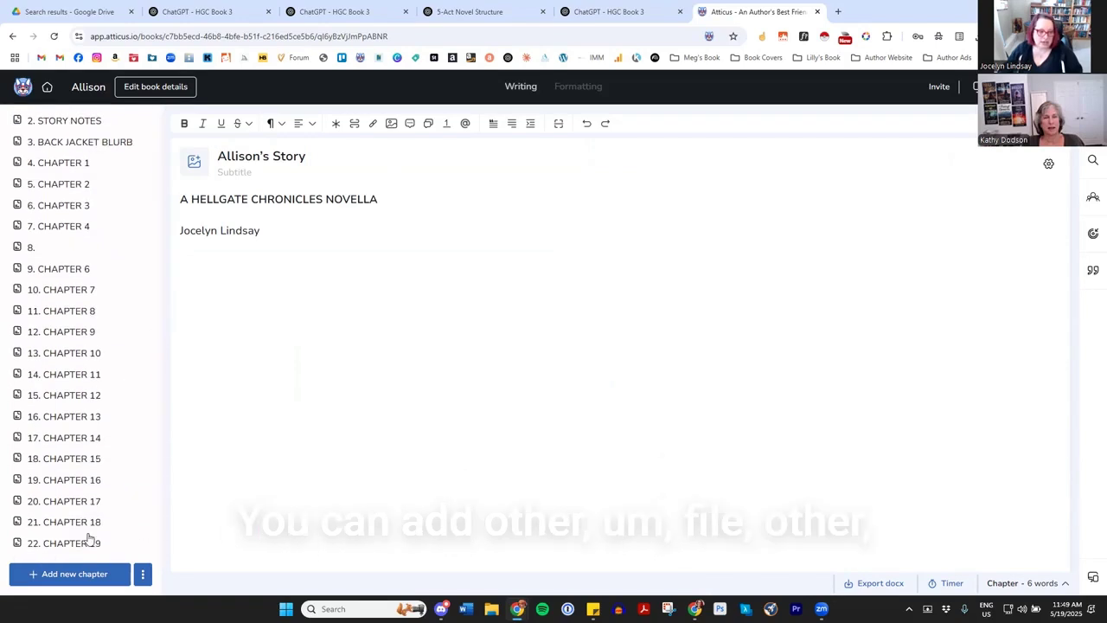
click(143, 575)
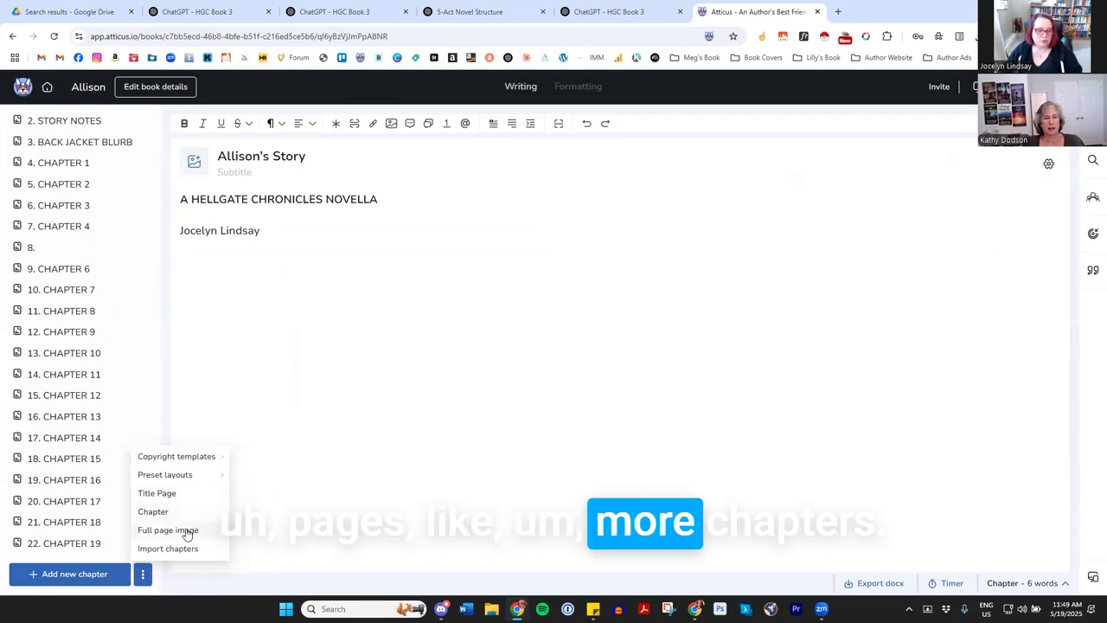
click(133, 585)
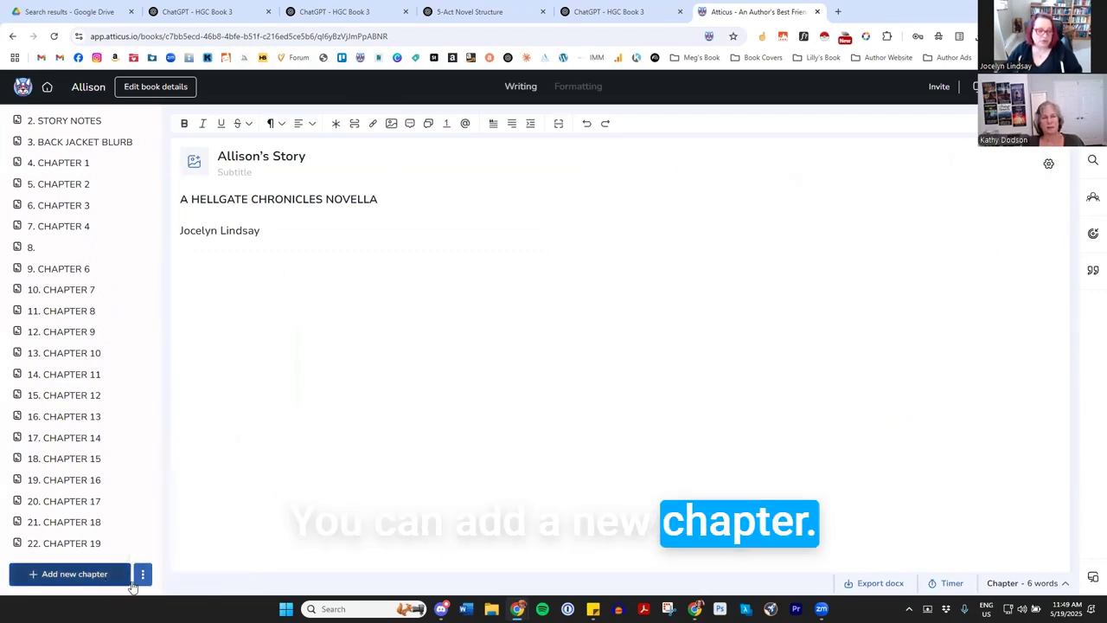
Add two new chapters to the book and look over the preset page layouts without inserting one
click(83, 577)
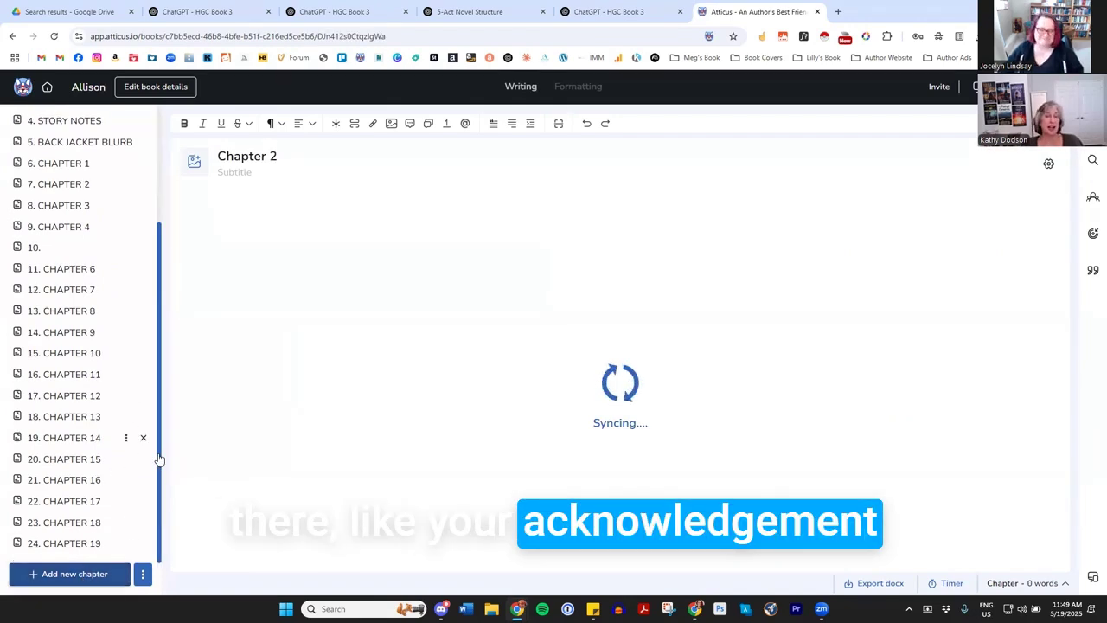
click(142, 574)
mouse_move(185, 476)
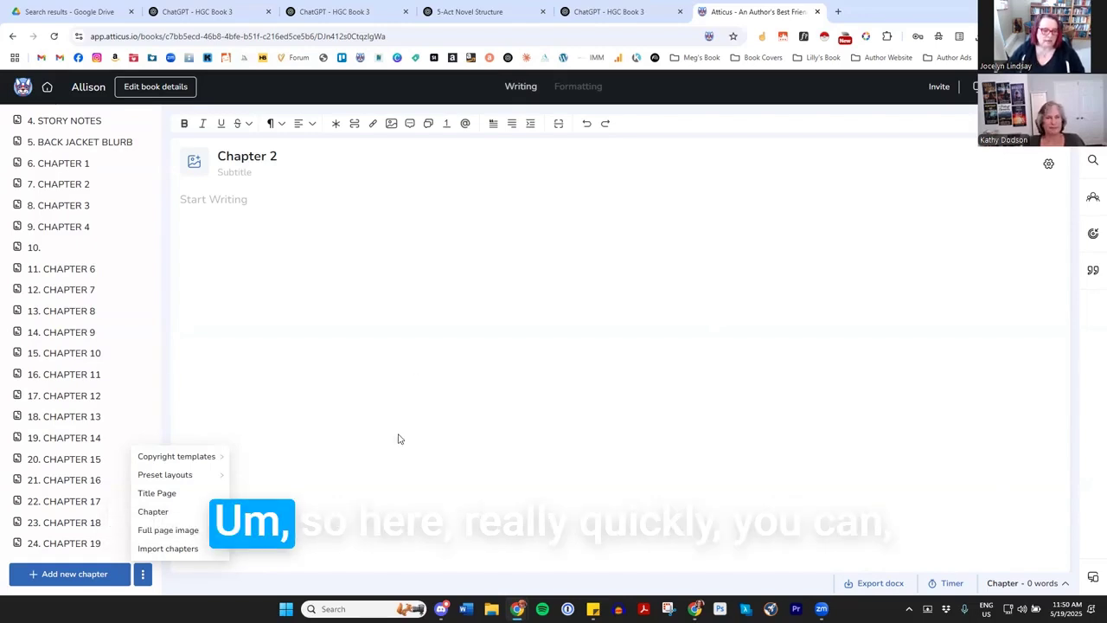
mouse_move(198, 476)
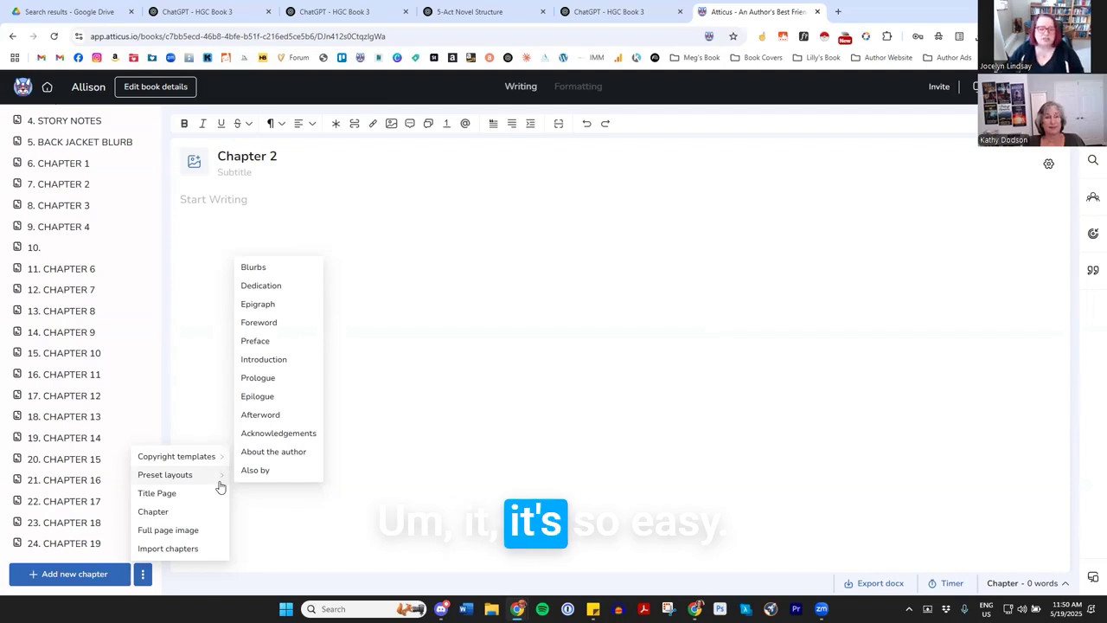
click(549, 430)
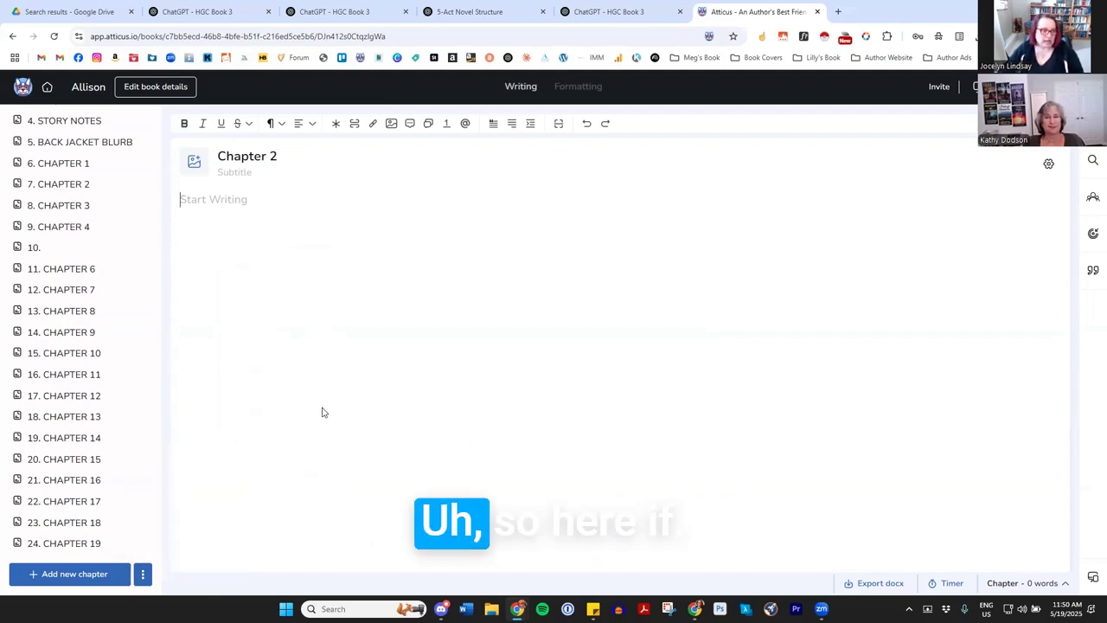
Insert a scene break in Chapter 8 on a new line after the paragraph ending "clutched to my chest like a shield."
click(74, 318)
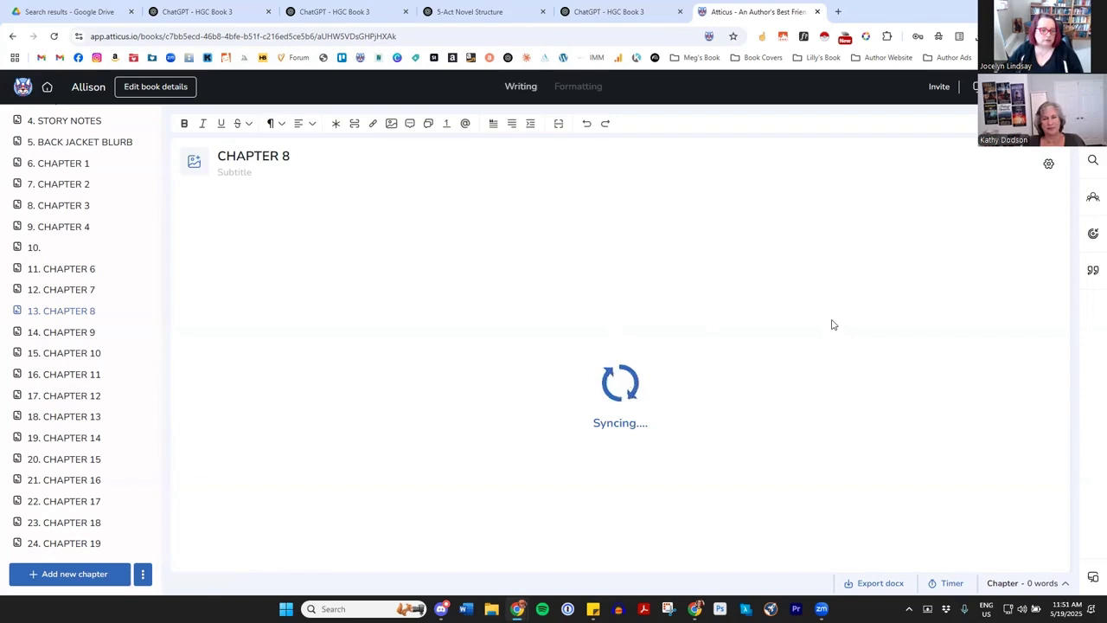
scroll(650, 338, down, 3)
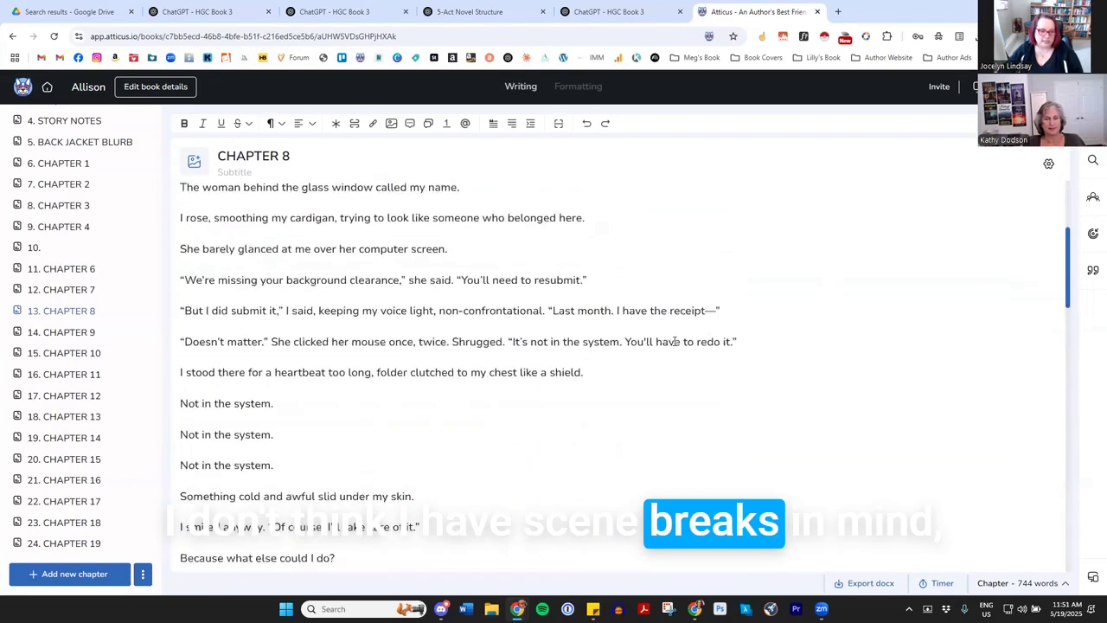
scroll(247, 350, up, 1)
click(645, 363)
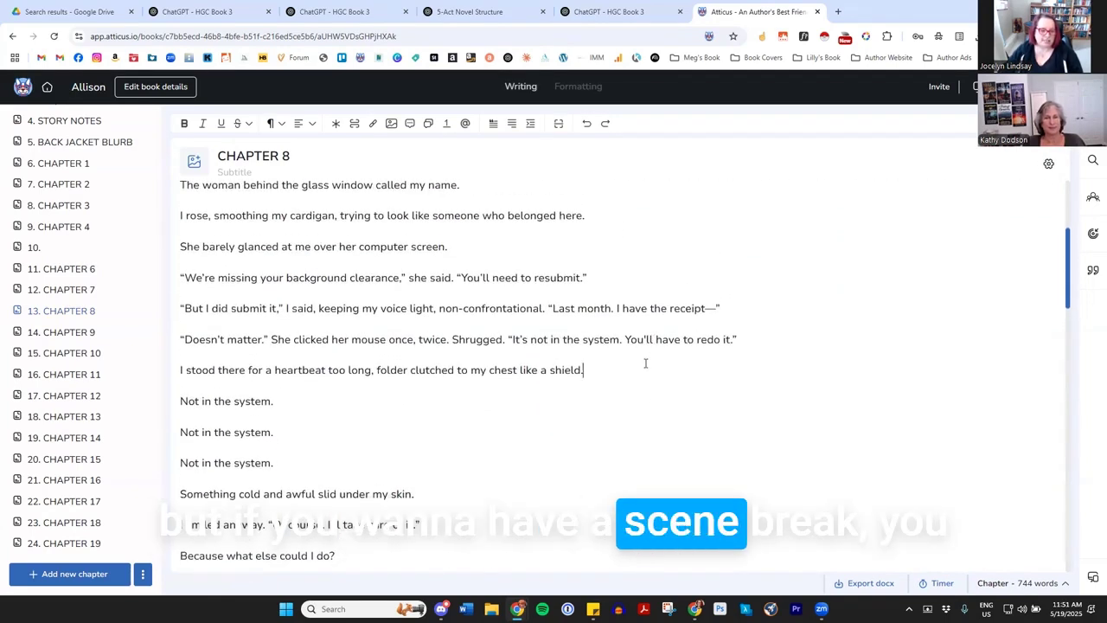
key(Return)
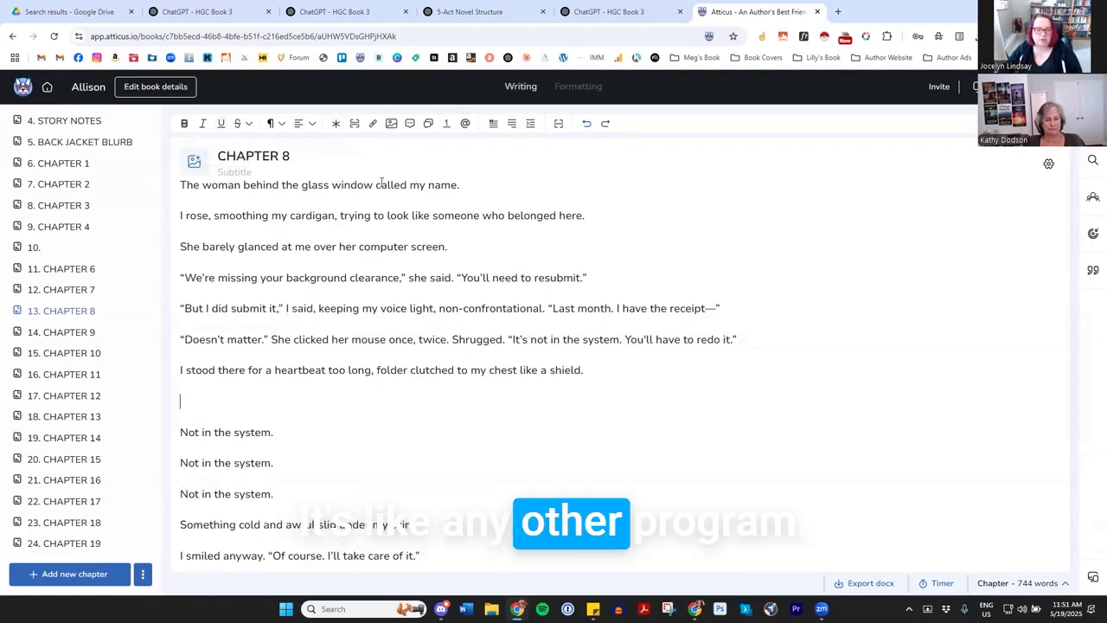
click(337, 124)
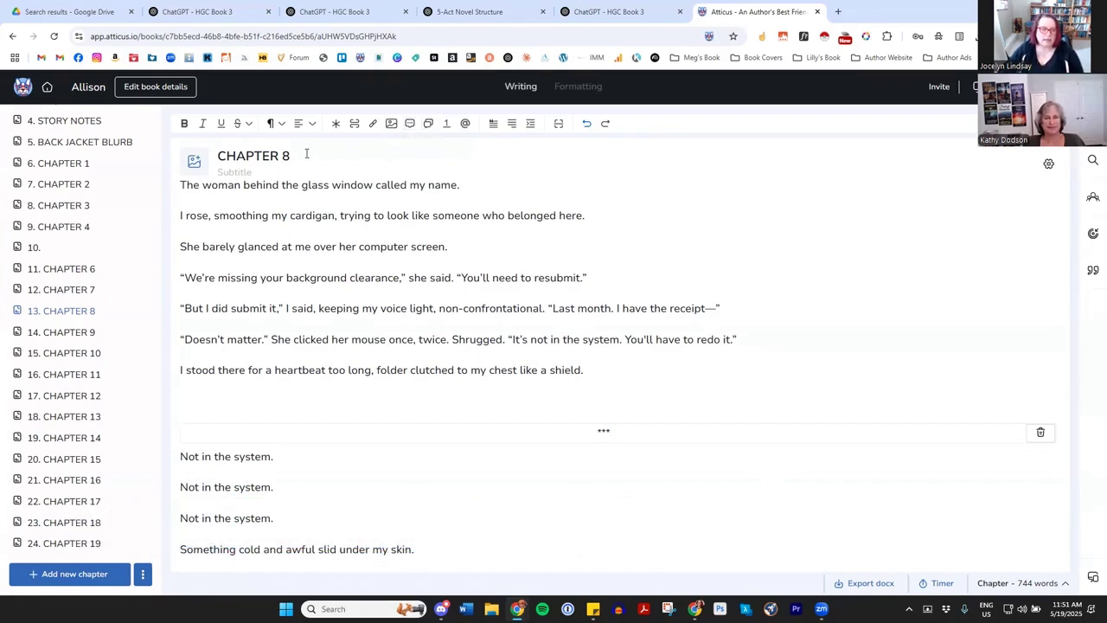
click(281, 126)
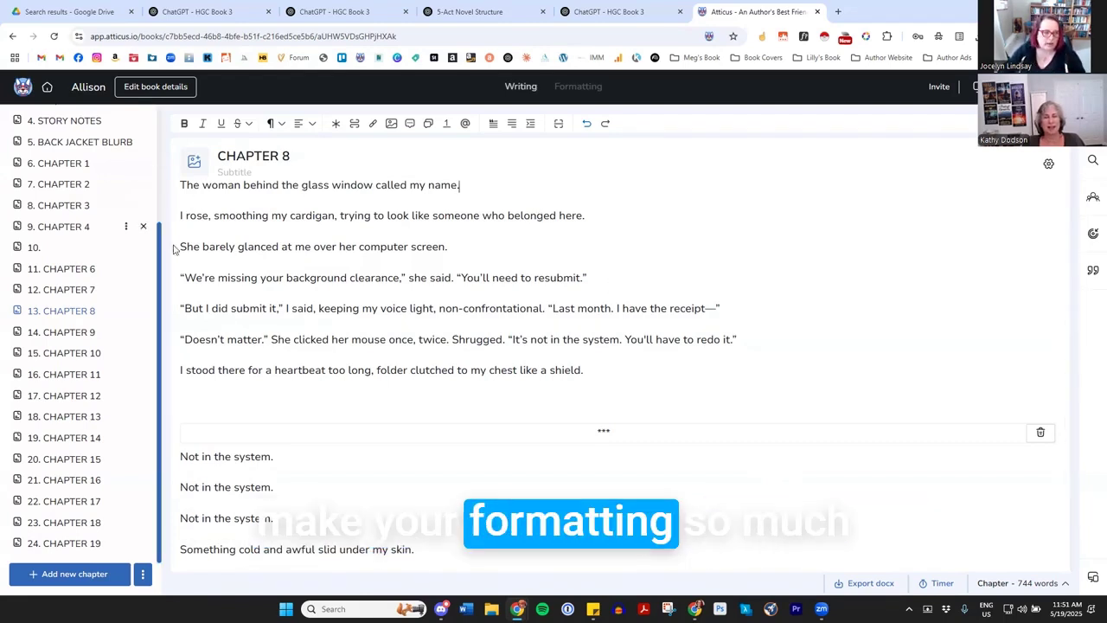
Open the Allison's Story chapter and look over its find-and-replace and smart quotes options without applying anything
scroll(161, 265, up, 4)
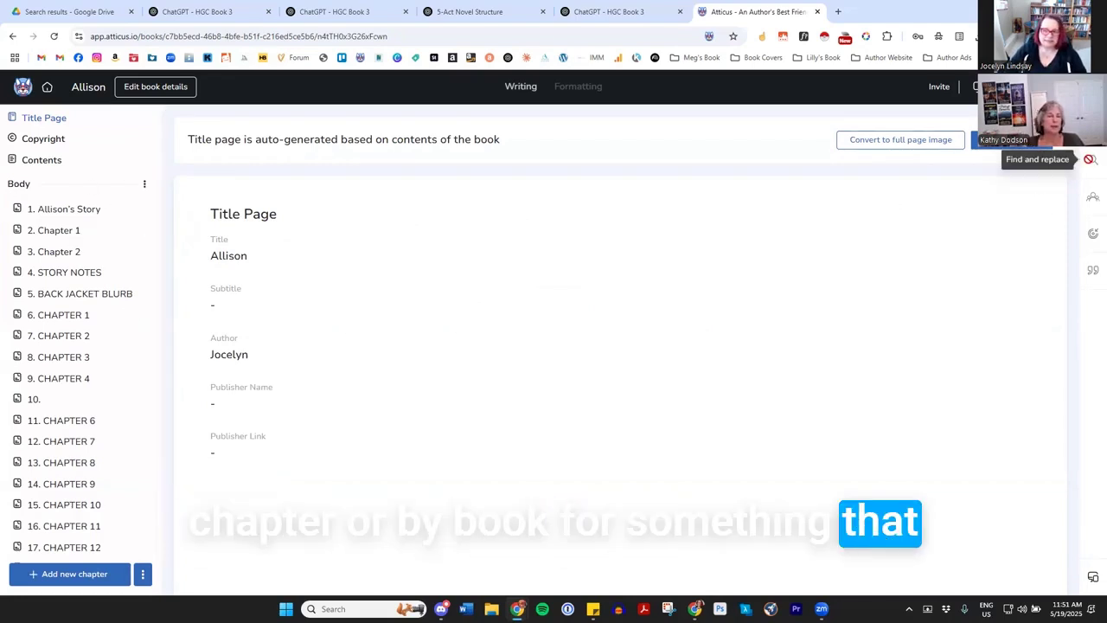
click(76, 232)
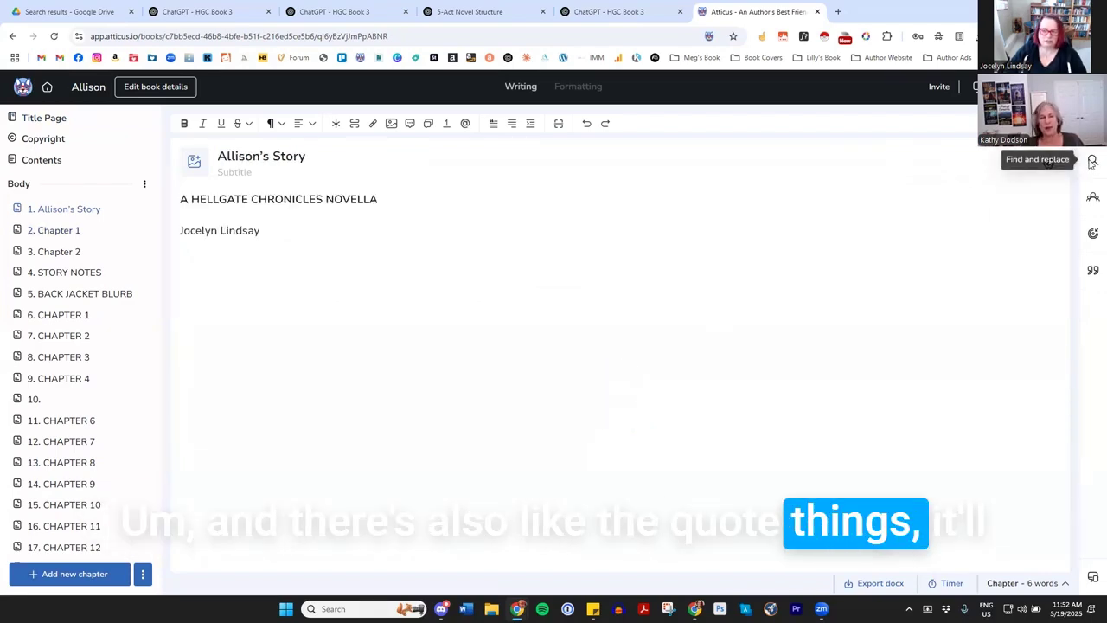
click(1092, 161)
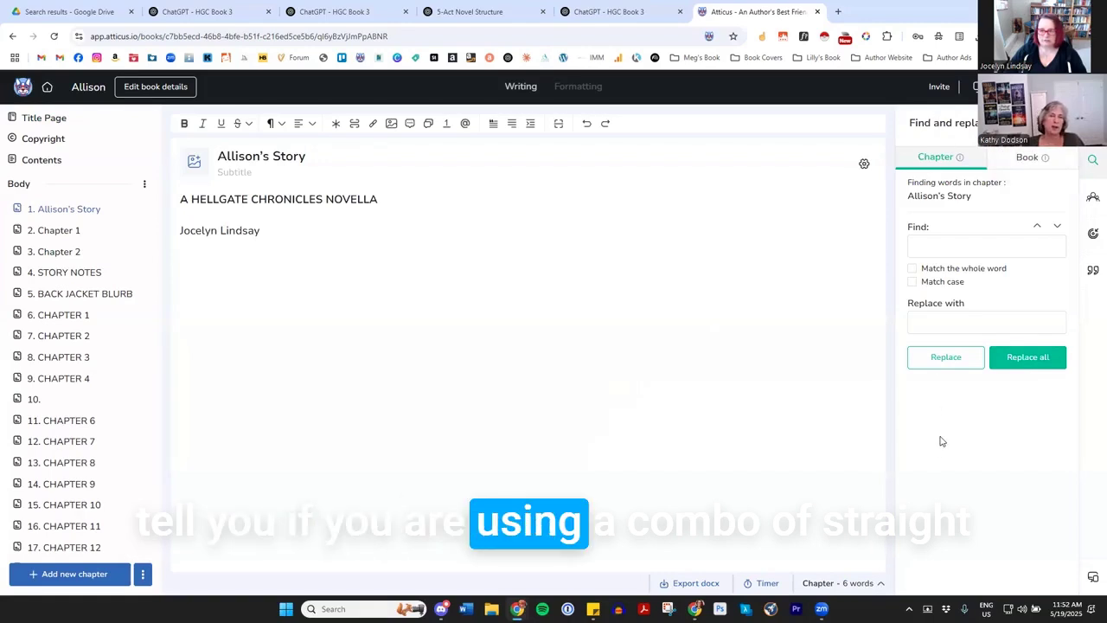
click(1092, 270)
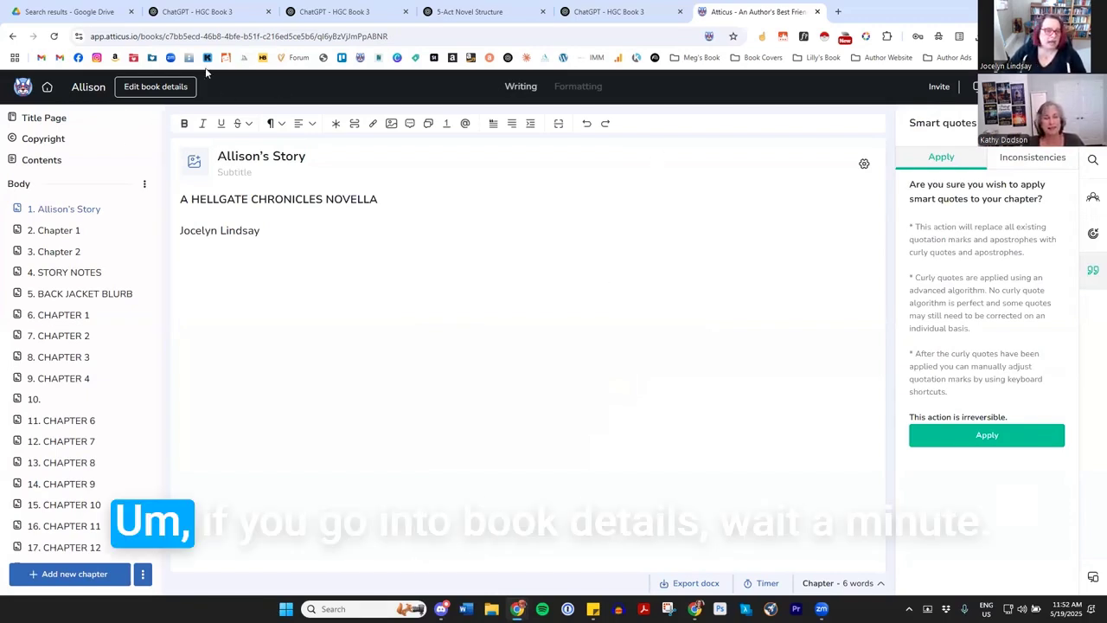
Open the book's formatting view and look over the available themes
click(155, 88)
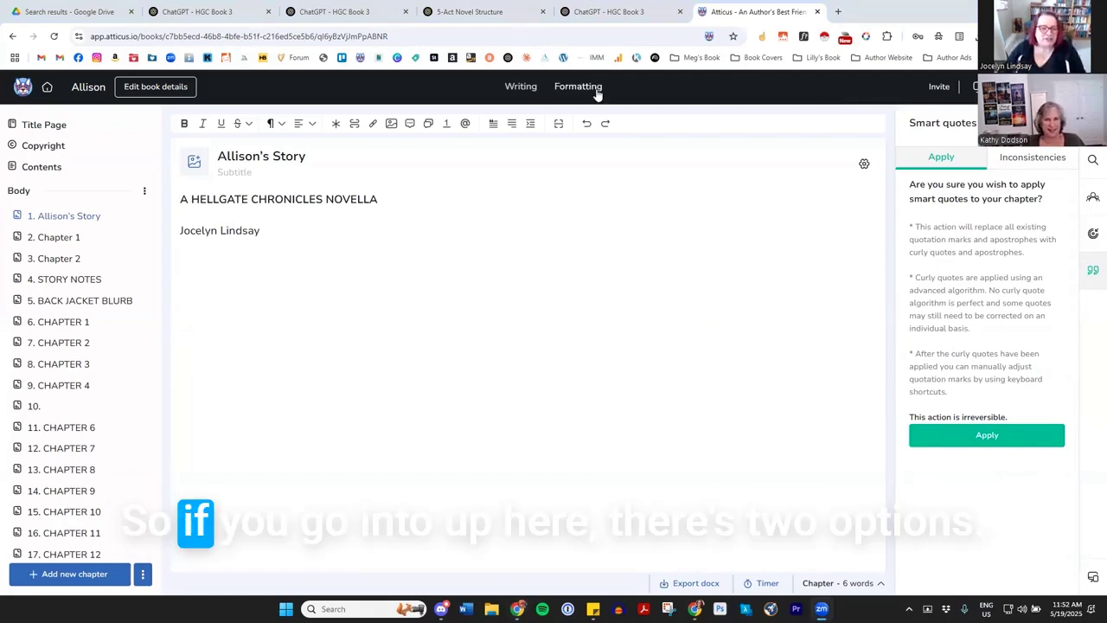
double_click(568, 90)
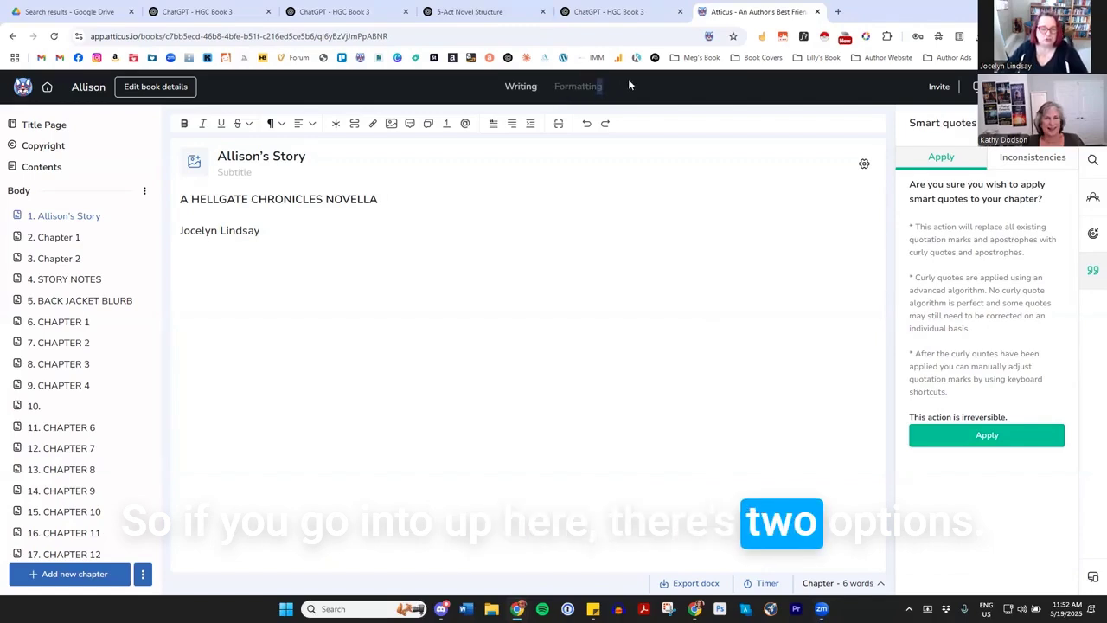
click(566, 90)
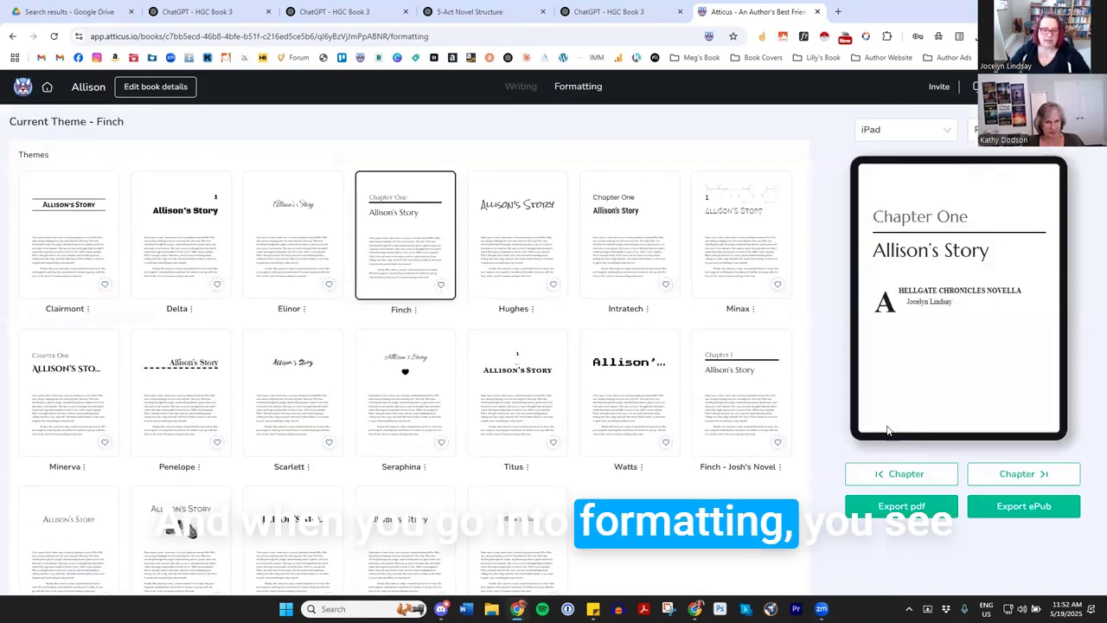
scroll(720, 403, up, 3)
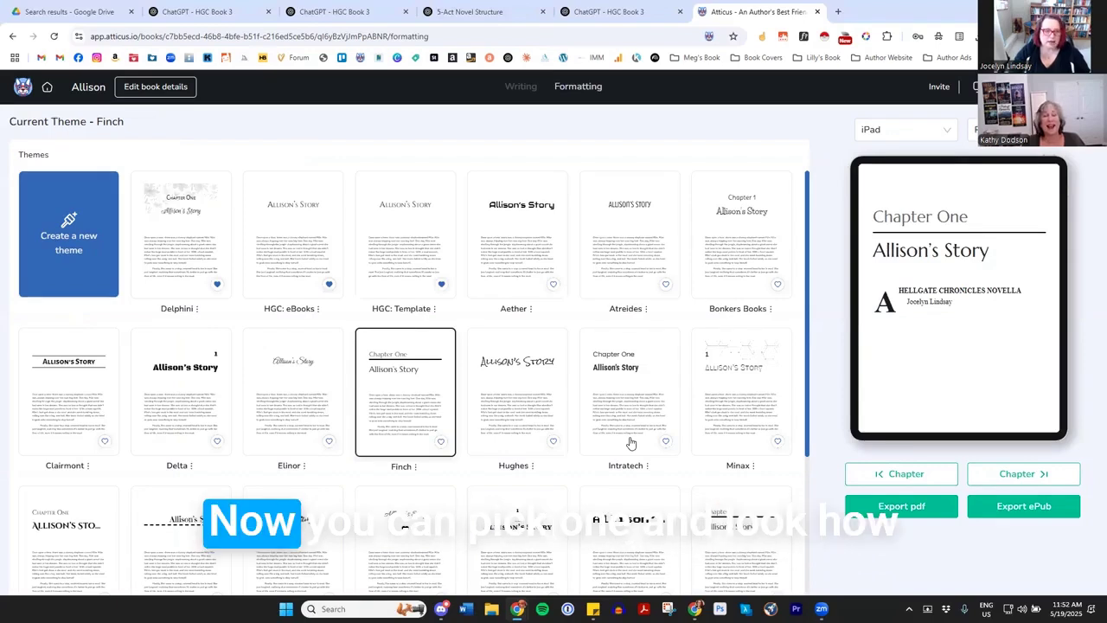
Preview the book in the Delphini, Hughes and KNOCK KNOCK themes in turn
click(198, 225)
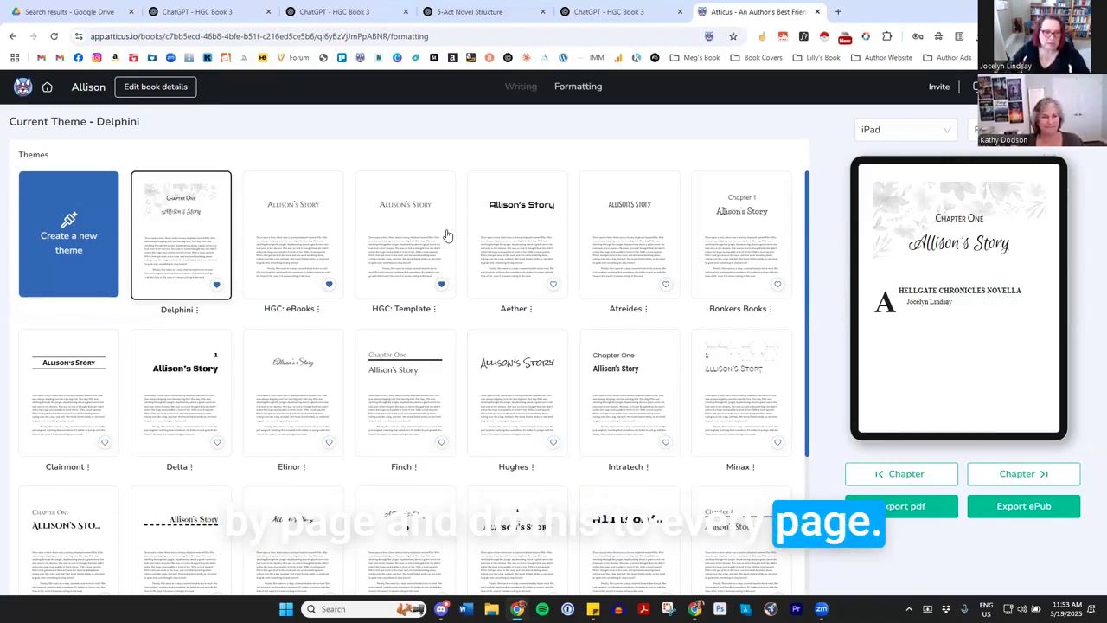
scroll(574, 356, down, 2)
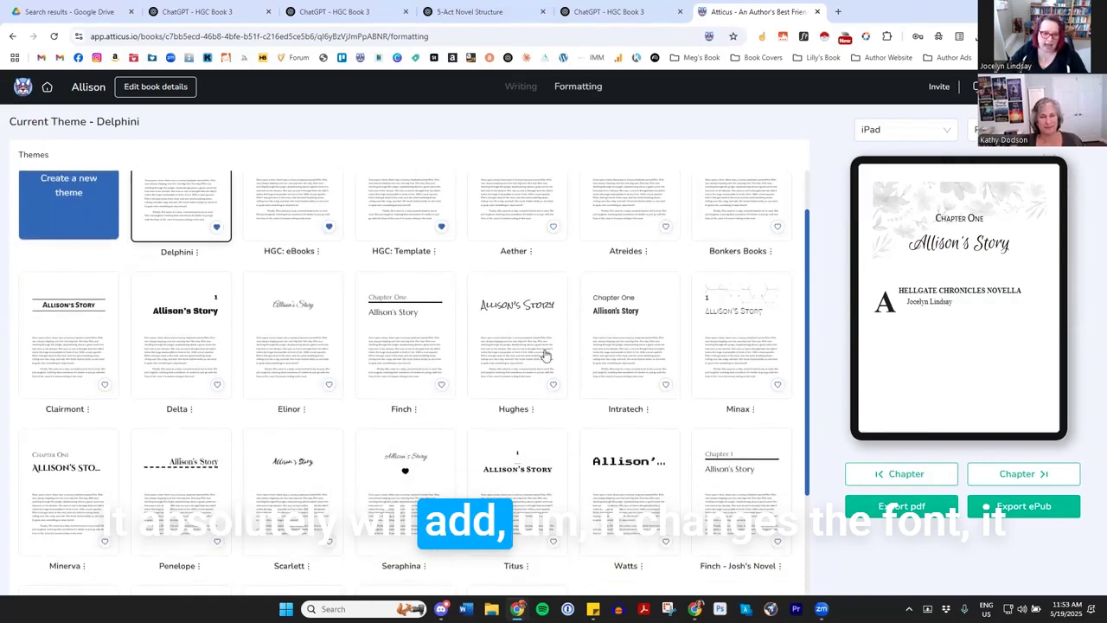
click(537, 346)
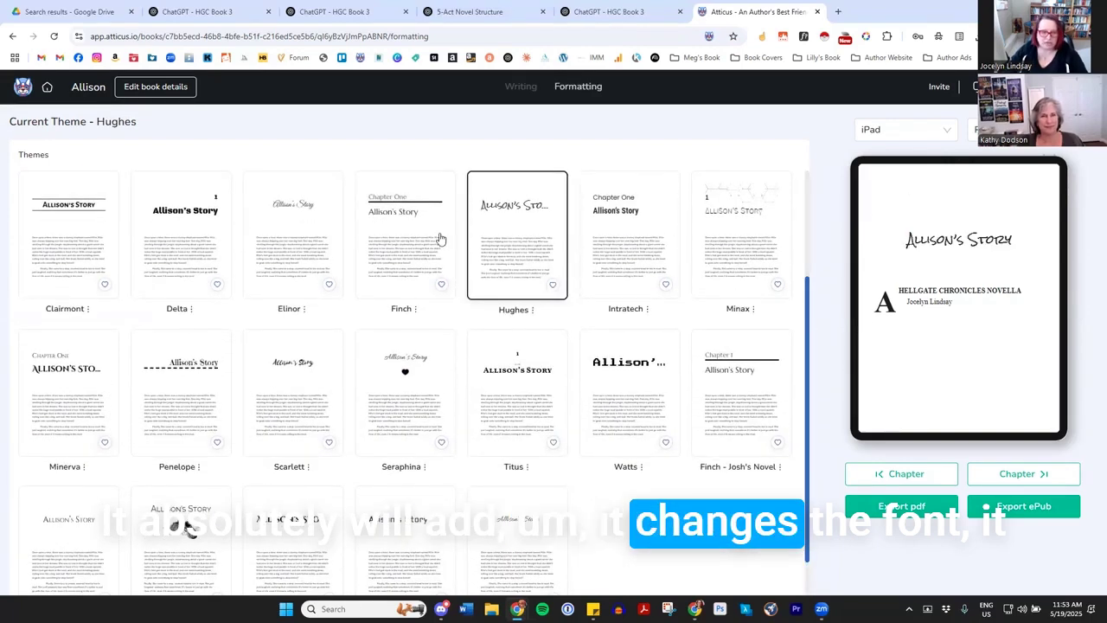
scroll(192, 485, down, 1)
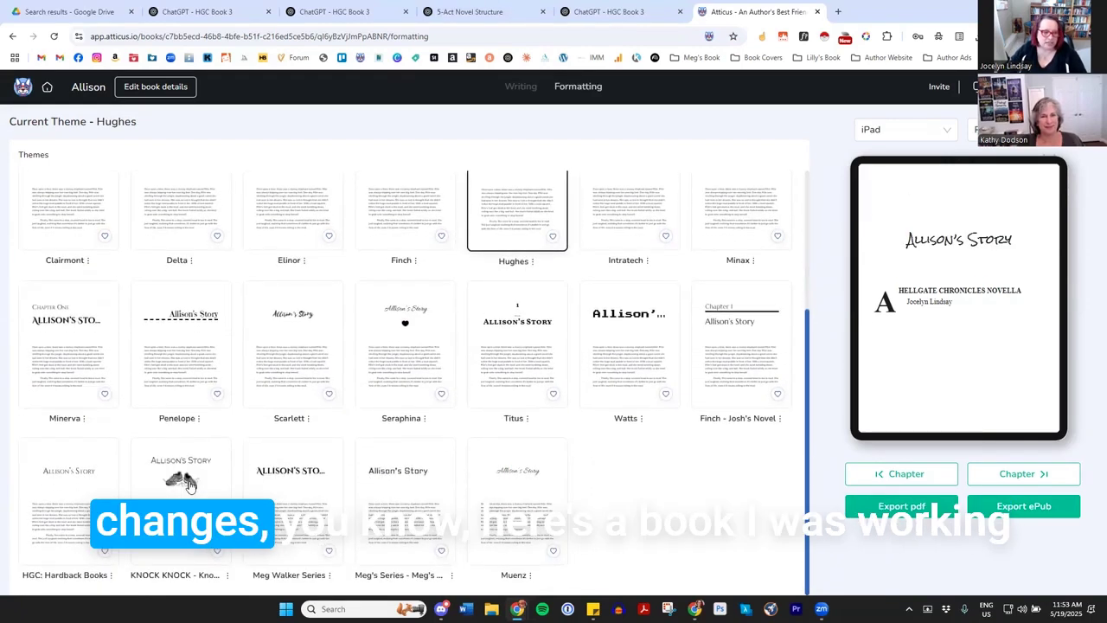
click(192, 484)
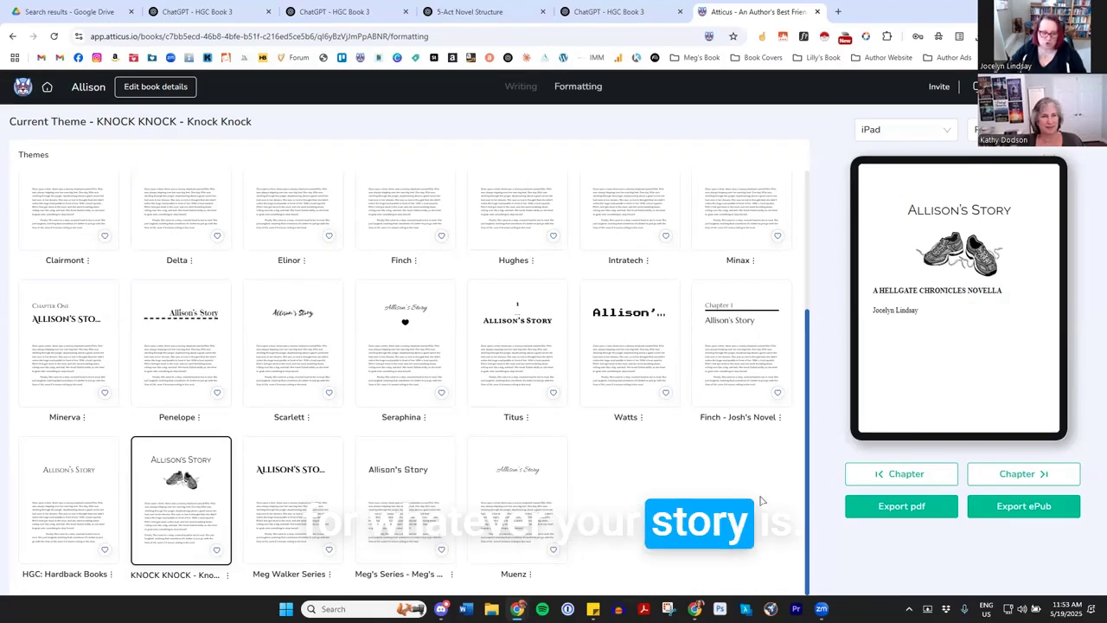
scroll(742, 494, up, 3)
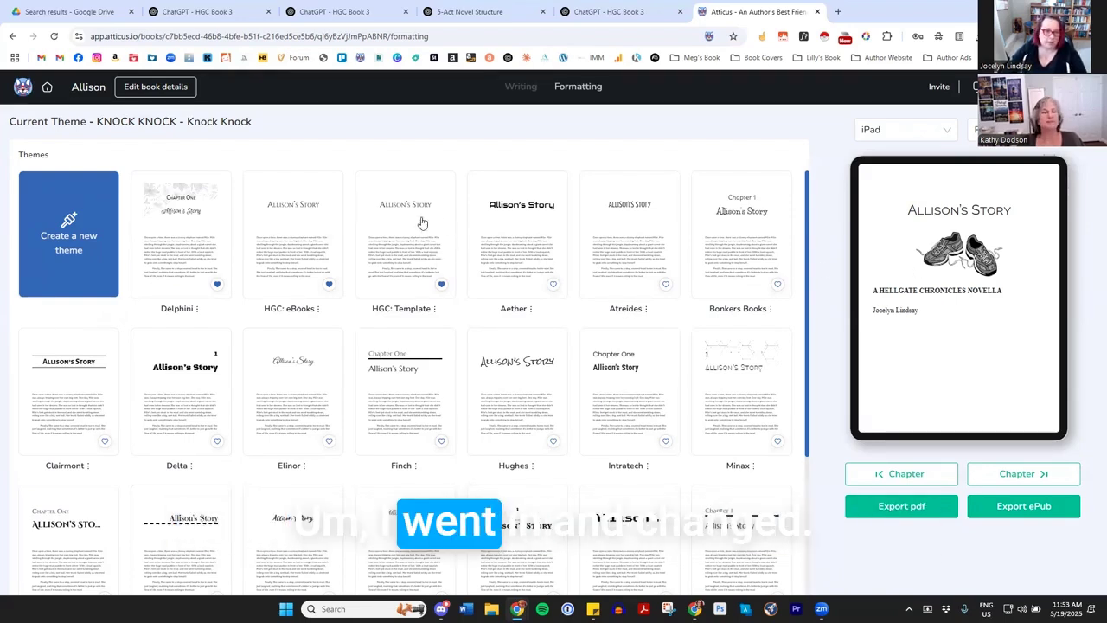
Start a new theme based on Aether and format its first sentences with small caps lead-in and no drop caps
click(536, 241)
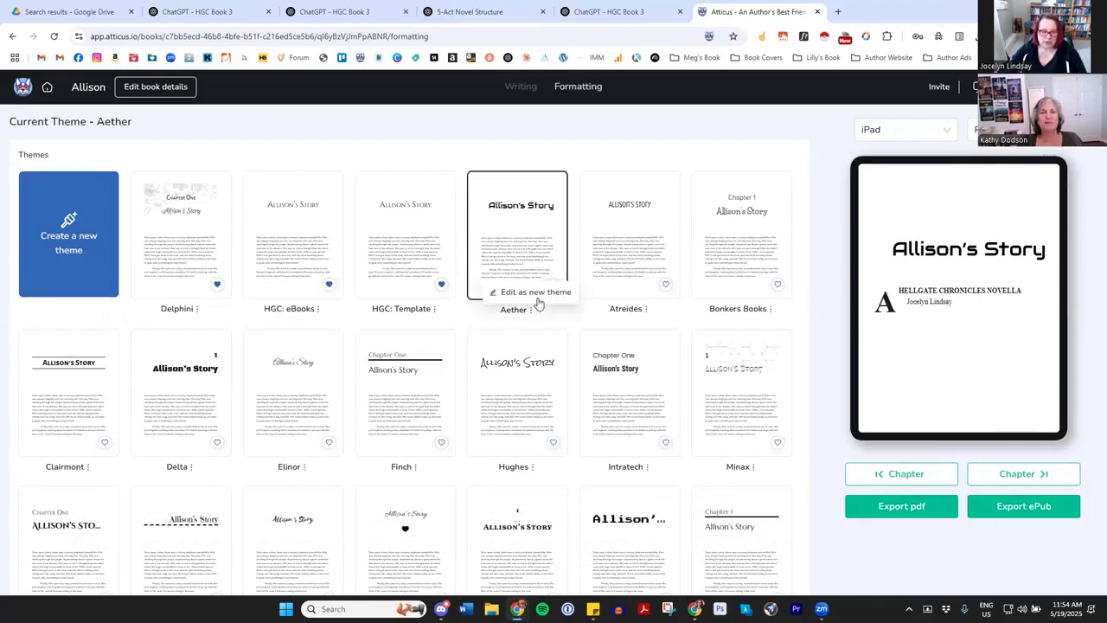
click(537, 295)
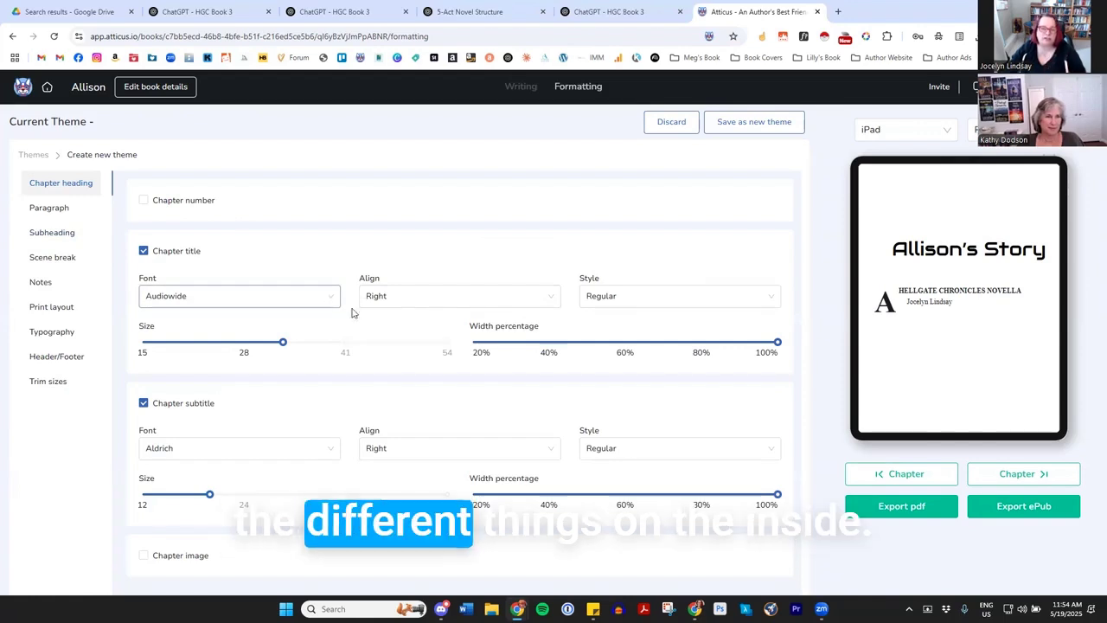
click(49, 209)
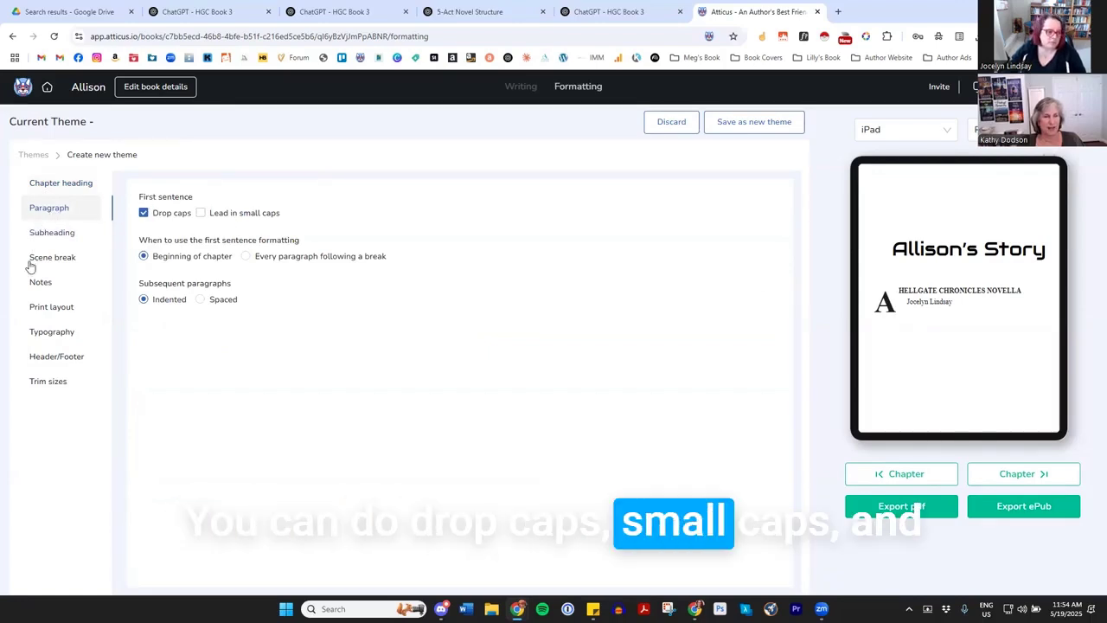
click(202, 214)
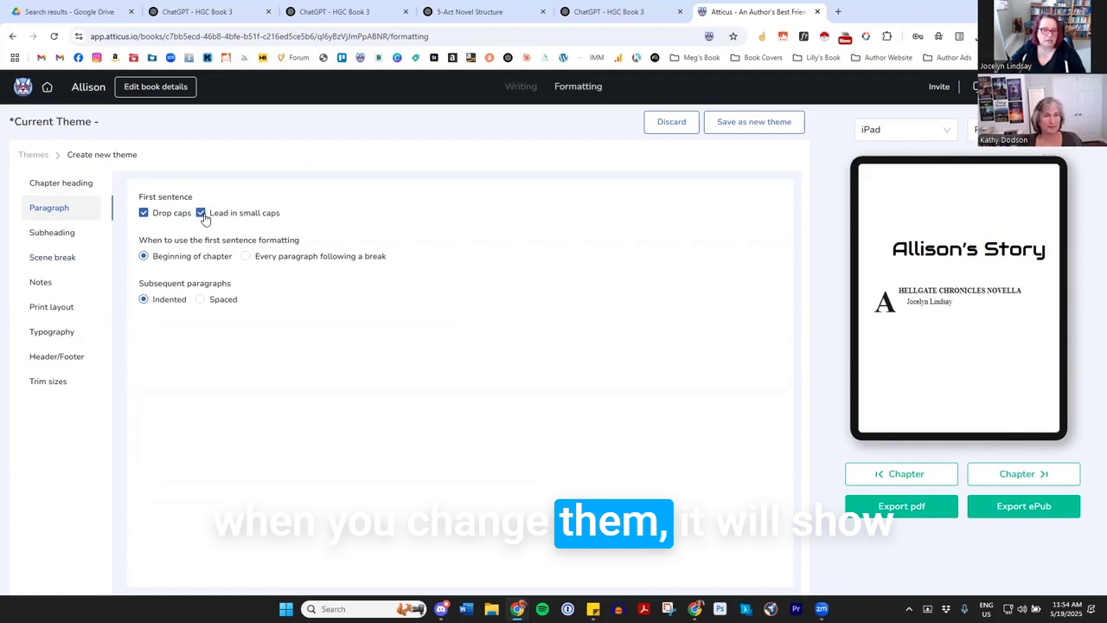
click(144, 214)
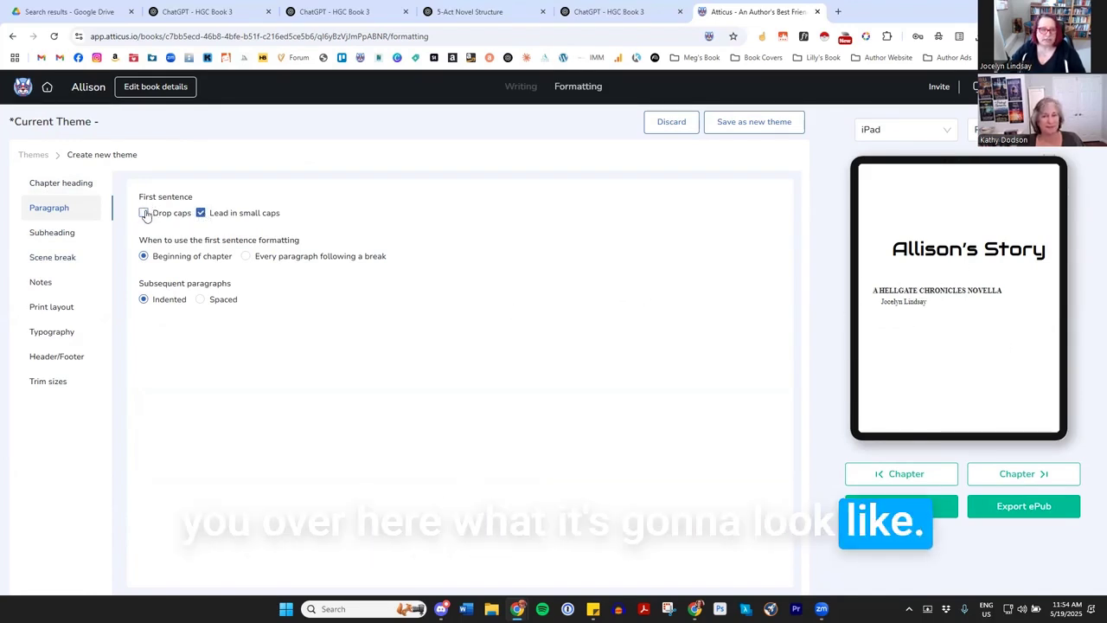
click(210, 219)
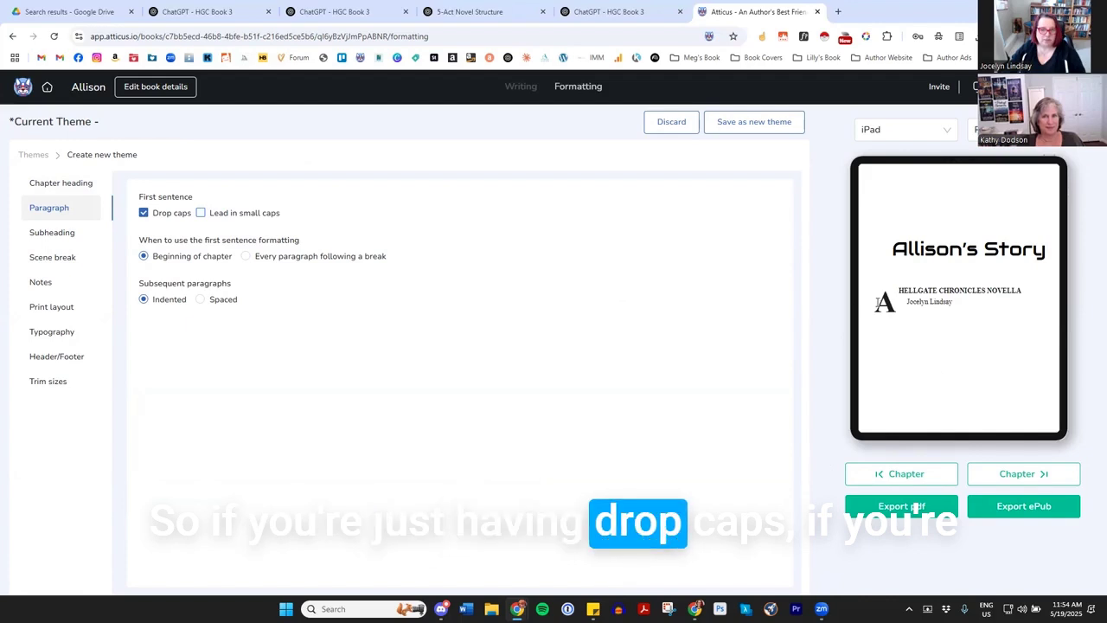
click(201, 213)
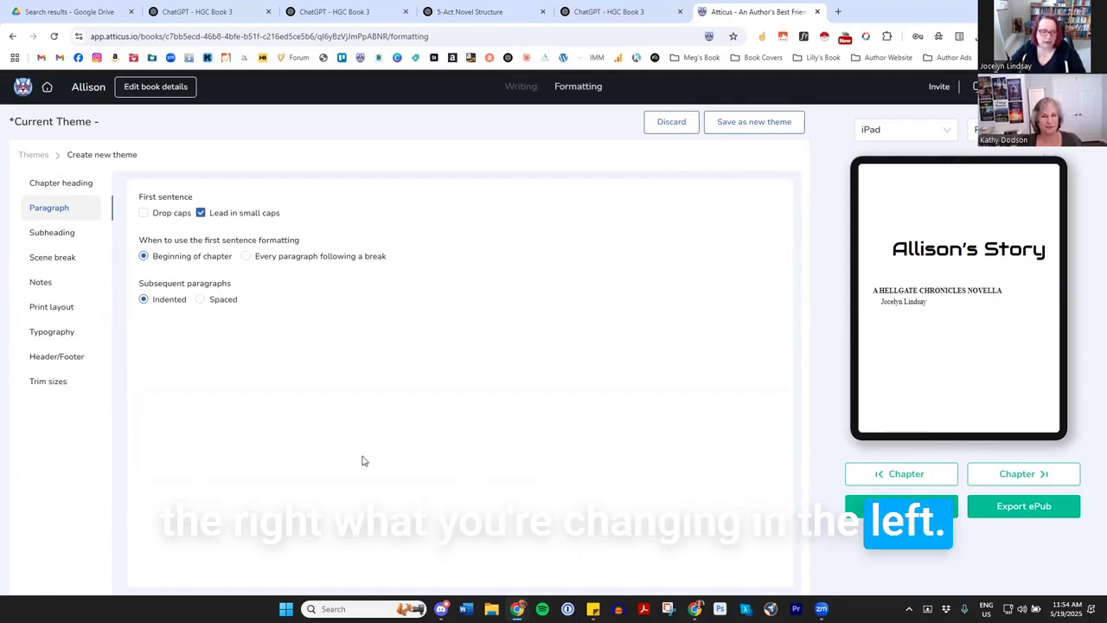
View the theme's scene break options, then try the 6 x 9 trim size and settle on 5.25 x 8 inches
click(49, 259)
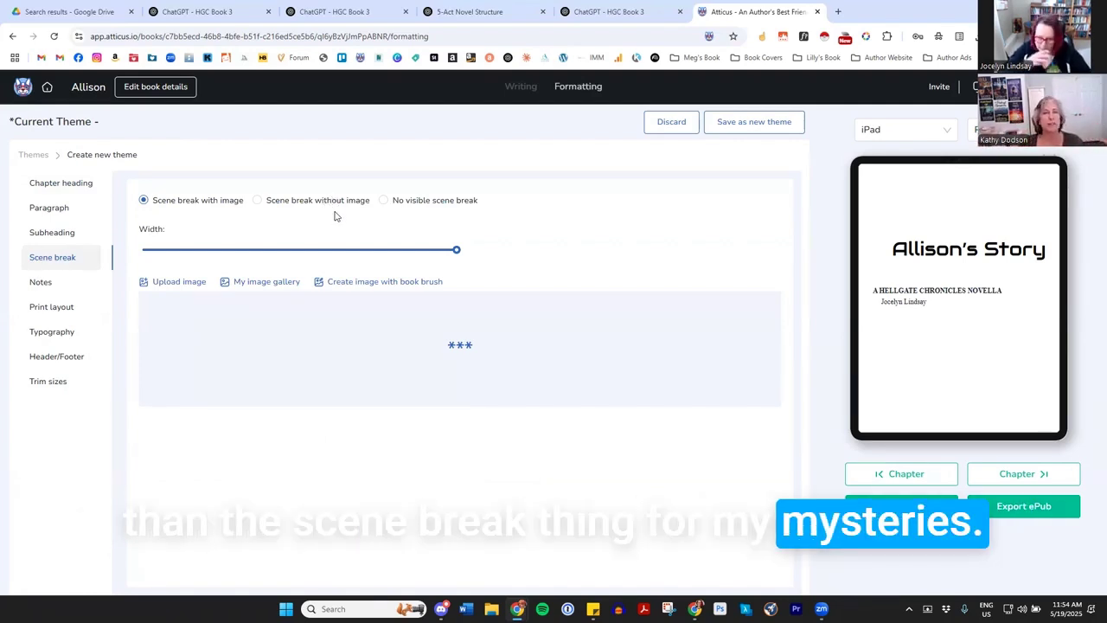
click(45, 382)
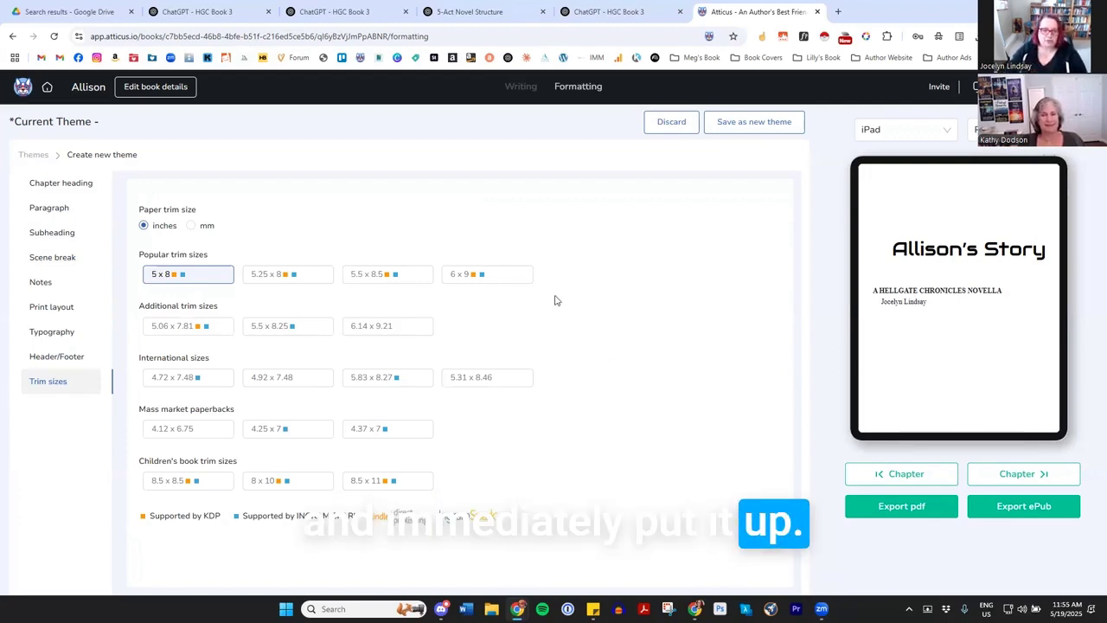
click(505, 274)
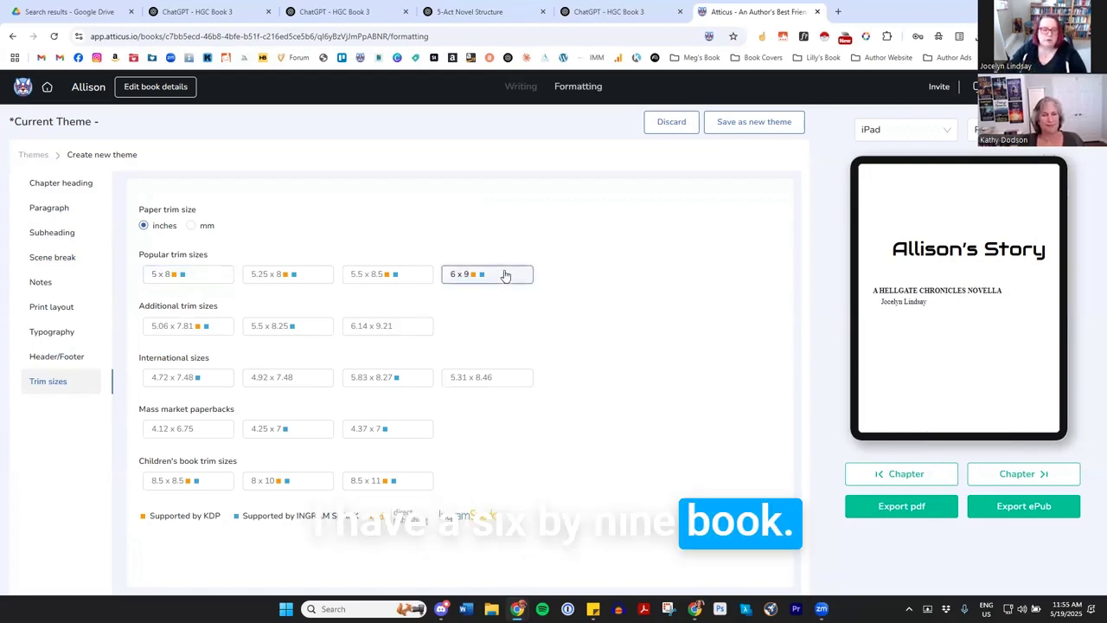
click(271, 285)
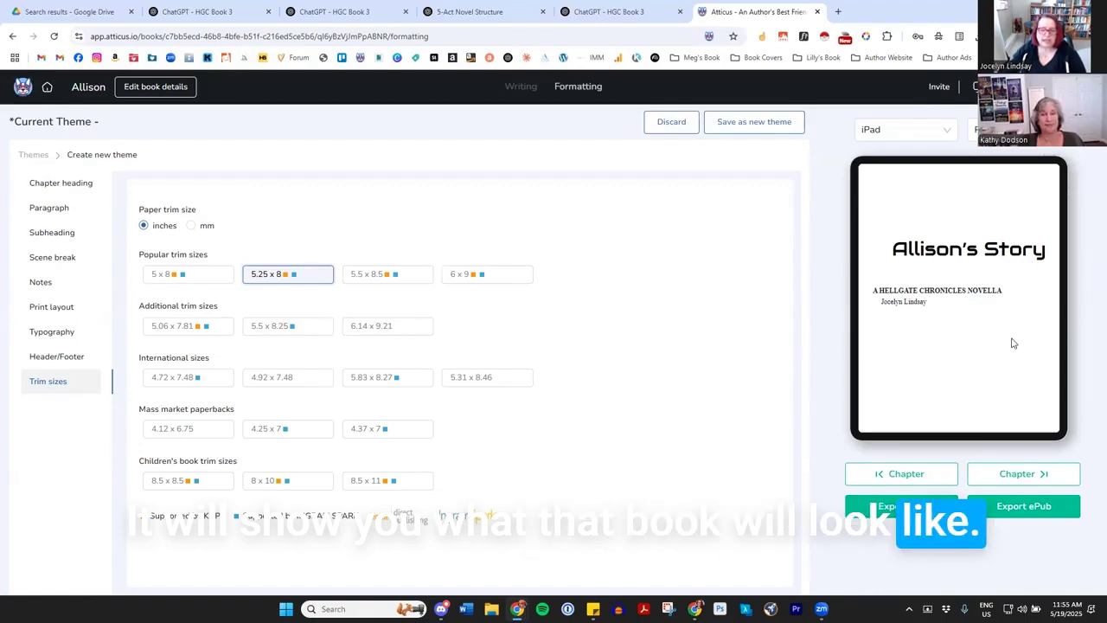
Look through the available preview devices and switch the book preview to Print
click(950, 131)
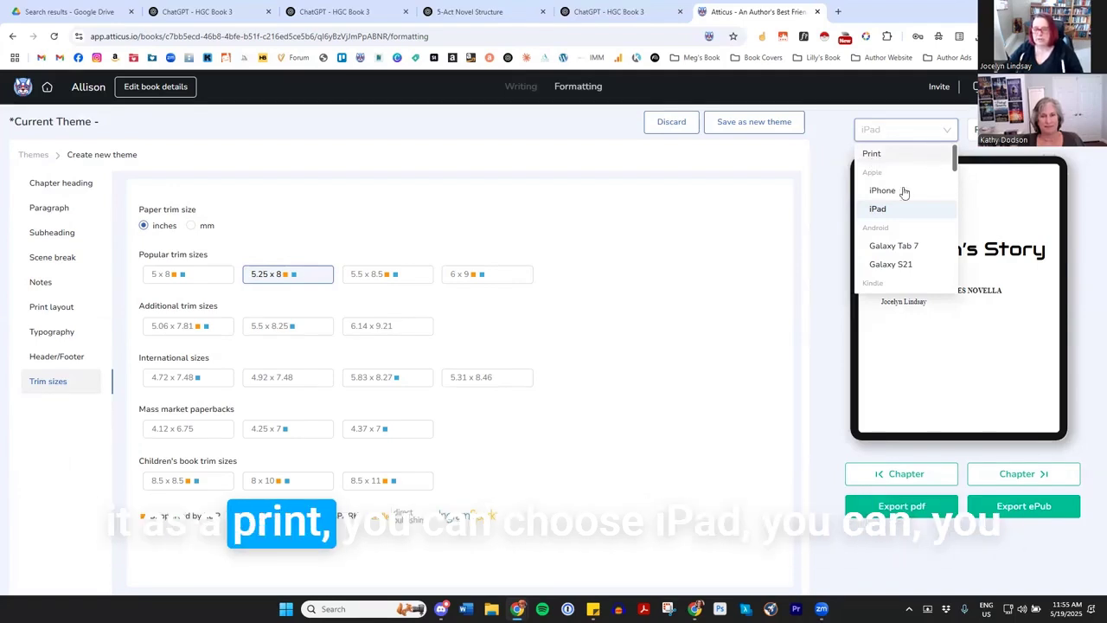
scroll(897, 212, down, 1)
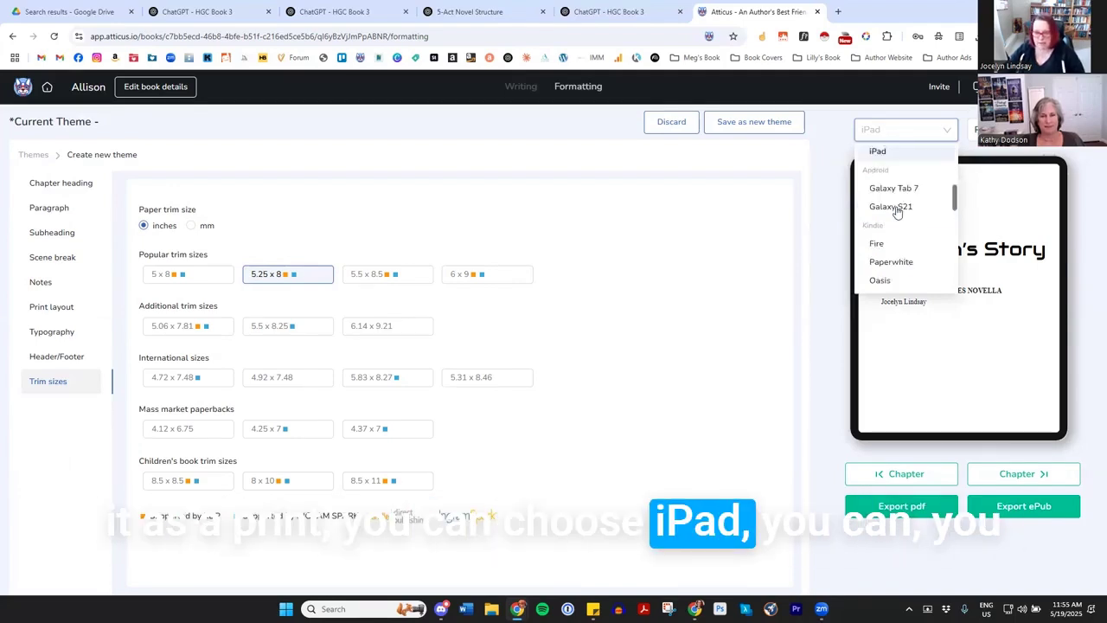
scroll(897, 214, down, 1)
scroll(898, 215, up, 1)
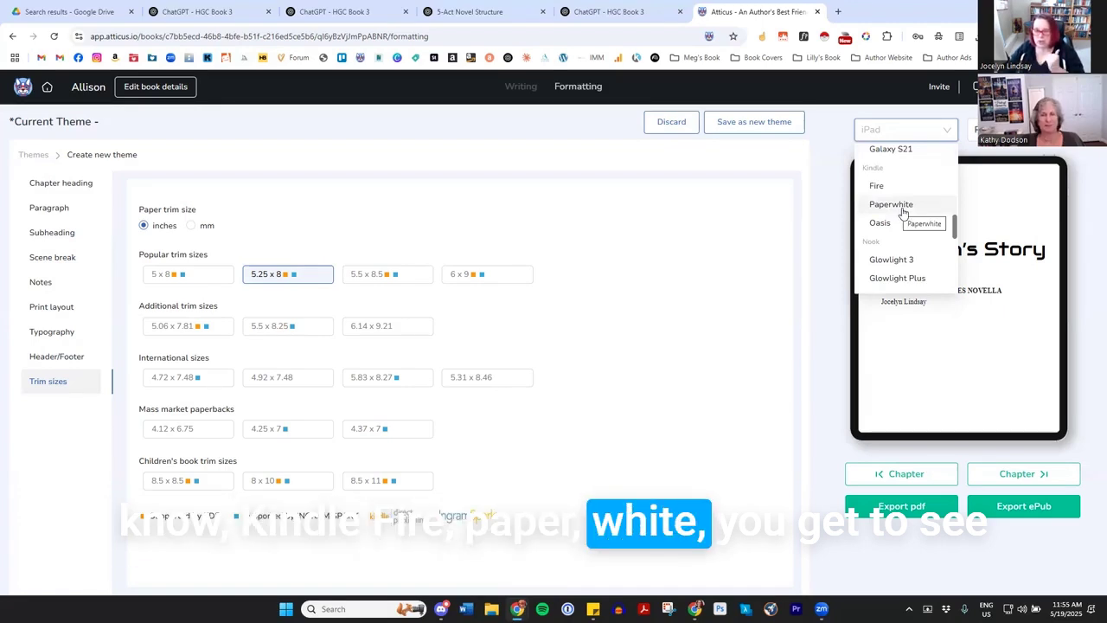
scroll(903, 213, up, 3)
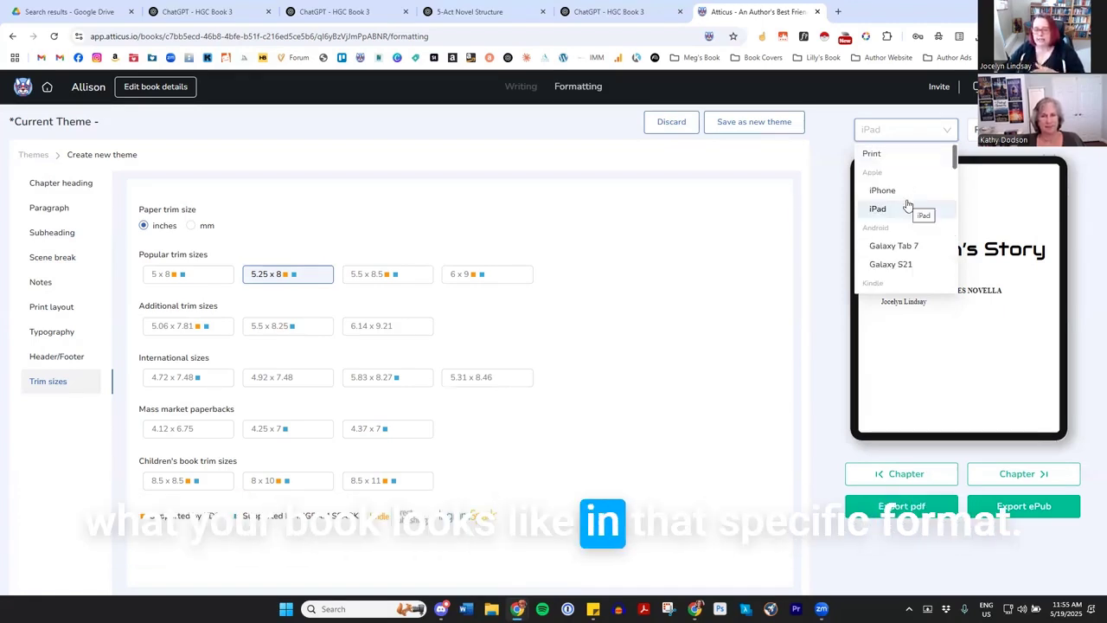
click(916, 154)
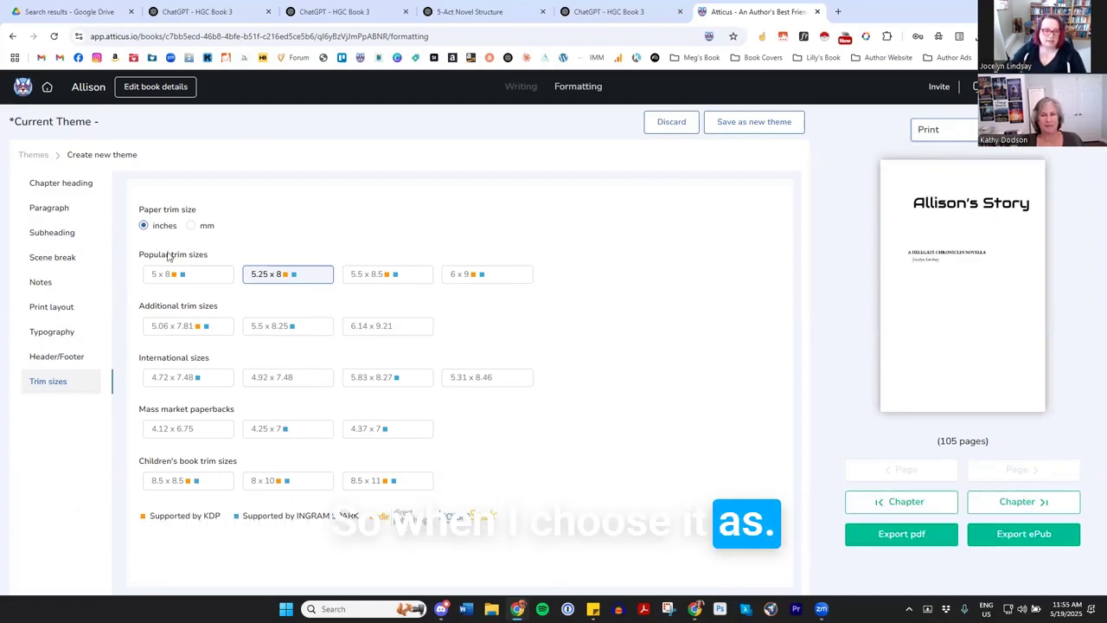
Check the print page count, try the 6 x 9 trim size, and return to writing without saving the theme
drag(995, 446, 932, 445)
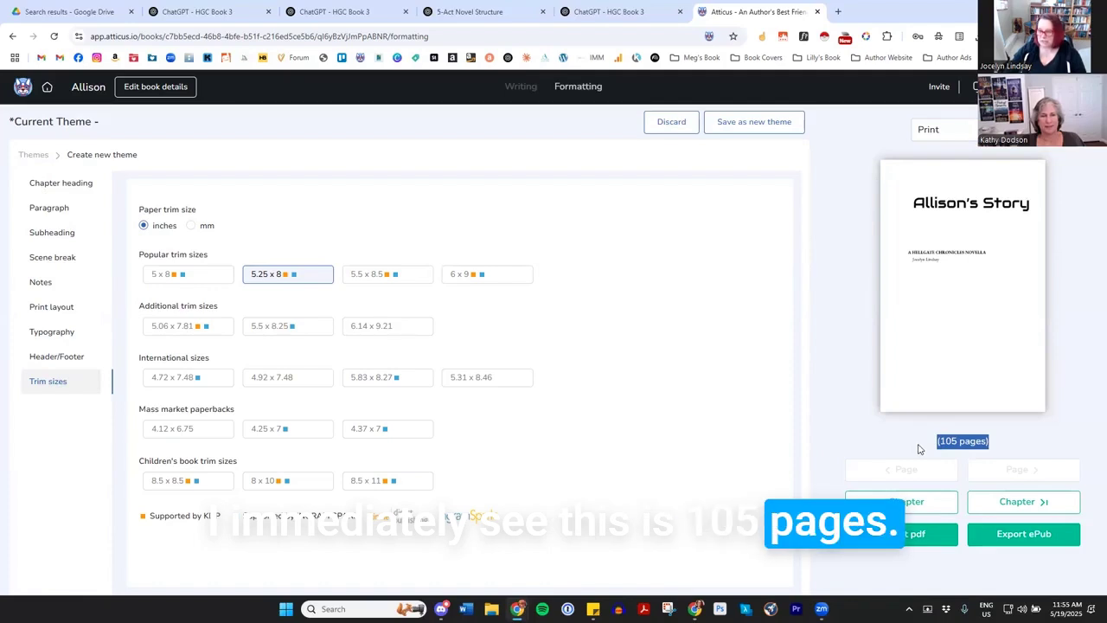
click(506, 275)
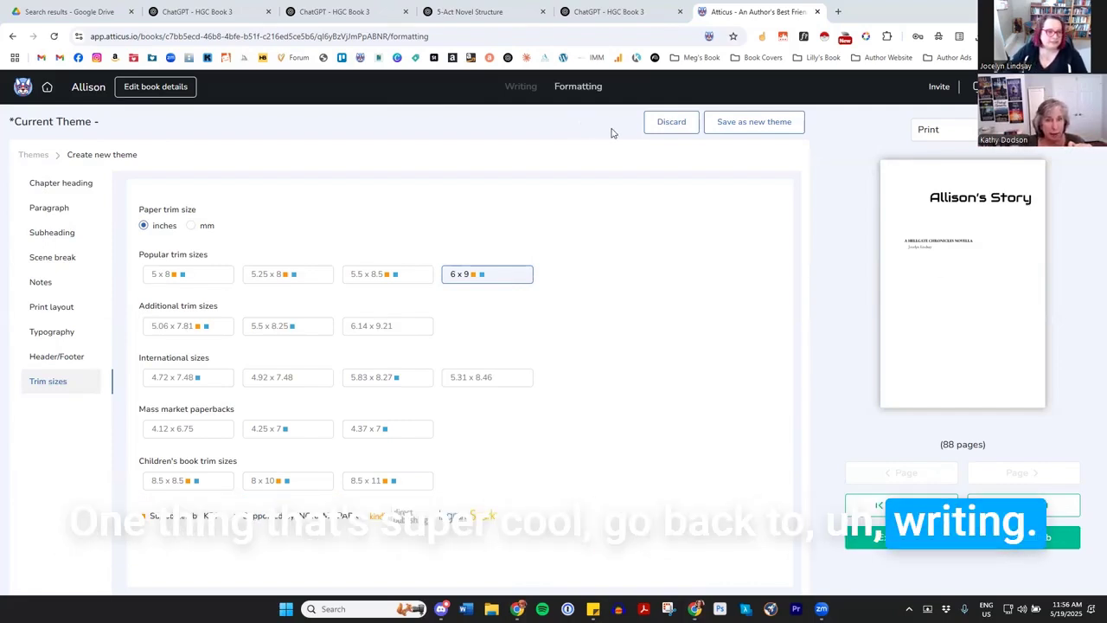
click(522, 86)
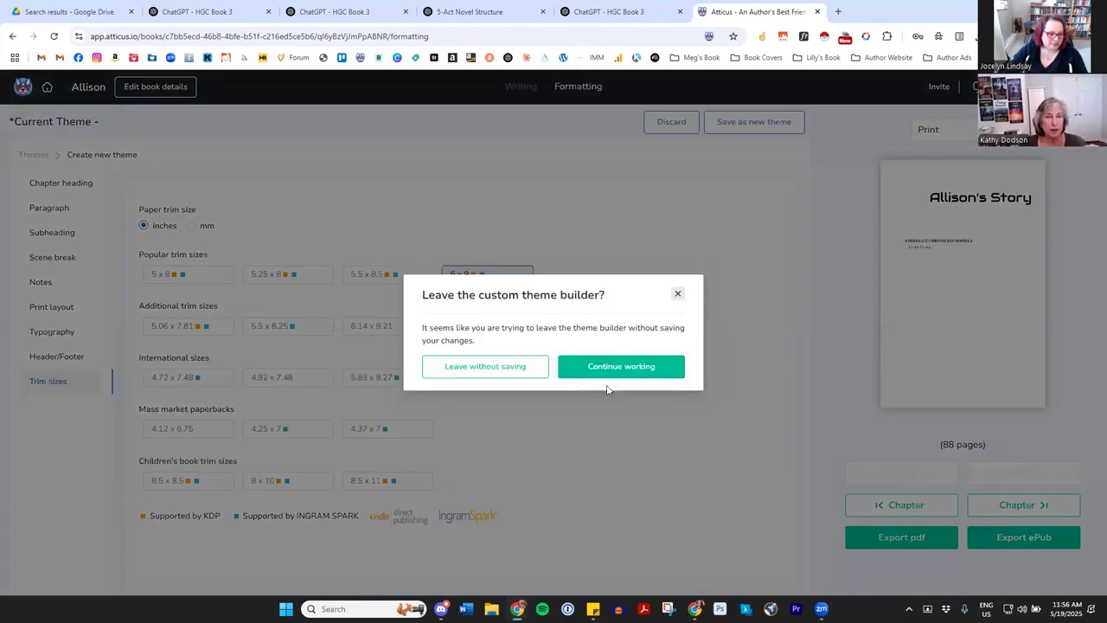
click(528, 367)
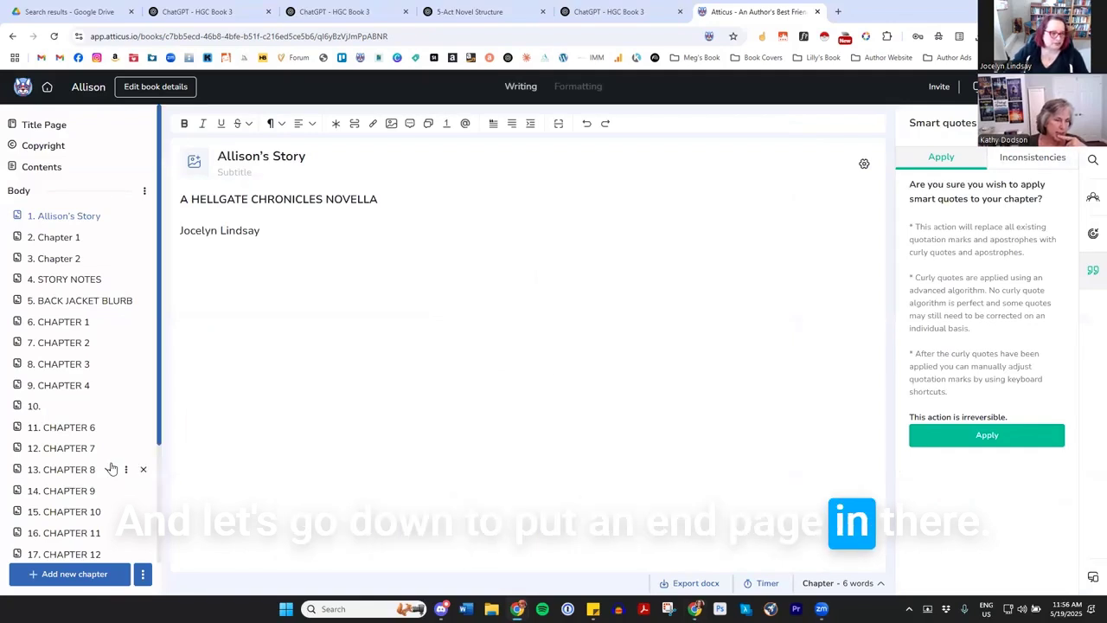
Add an About the author page from the preset layouts and close the smart quotes panel
scroll(121, 488, down, 3)
click(143, 575)
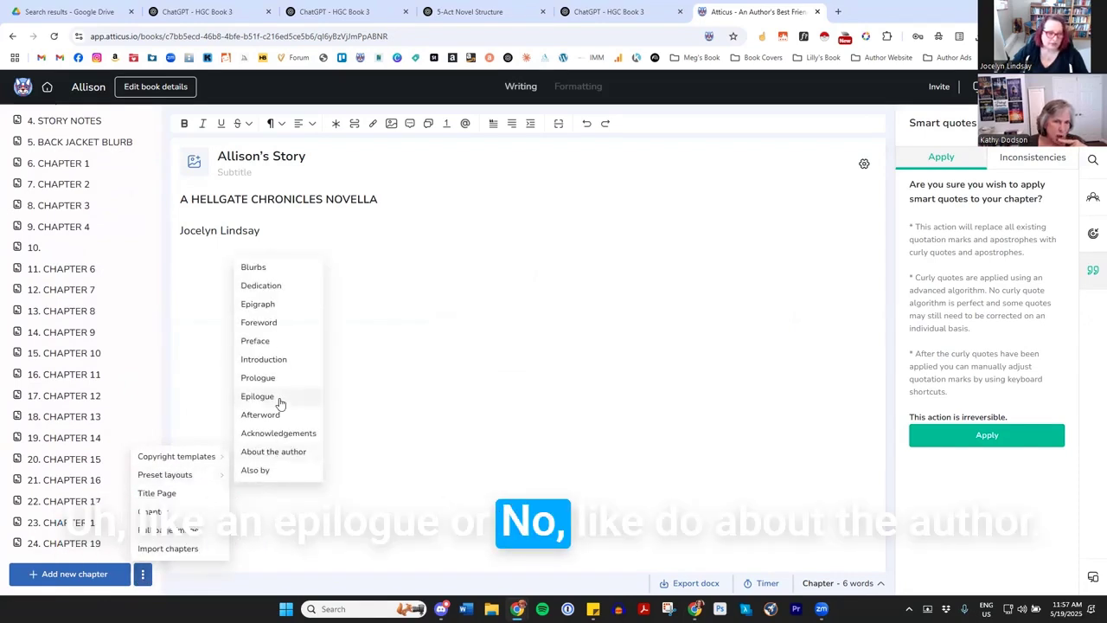
click(275, 452)
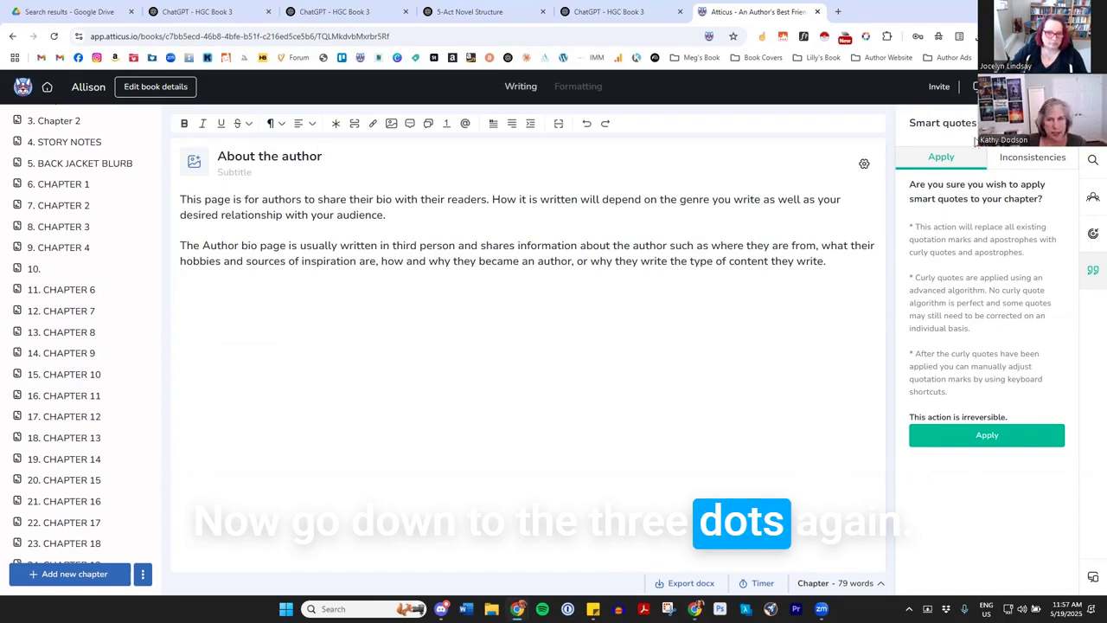
click(1092, 270)
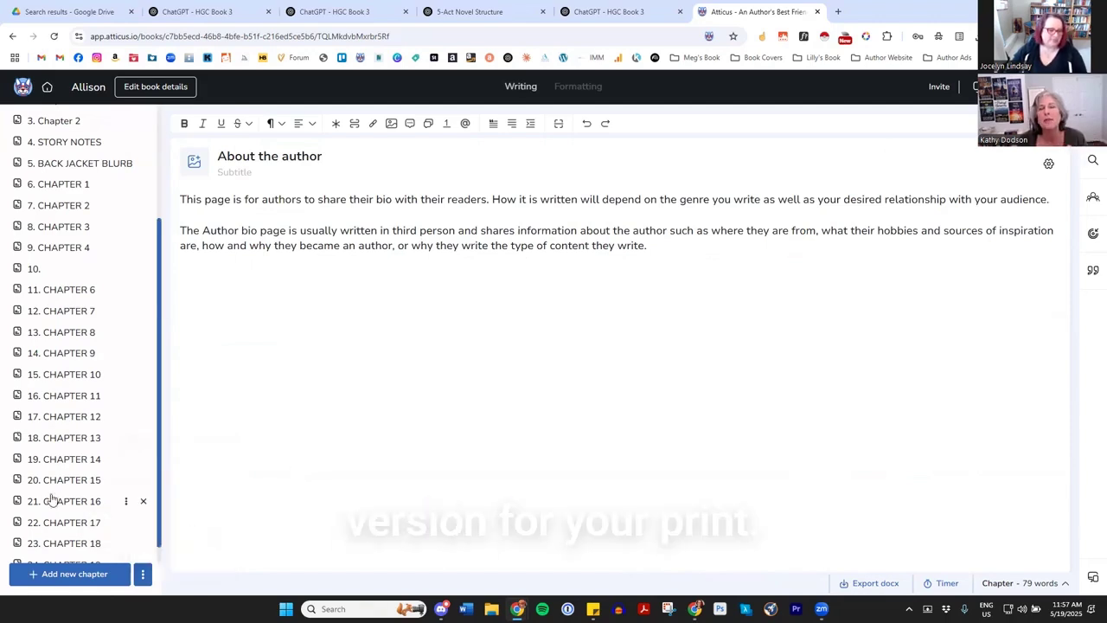
View the chapter options for CHAPTER 18, including the side it begins on, and look over the chapter list
scroll(52, 501, down, 1)
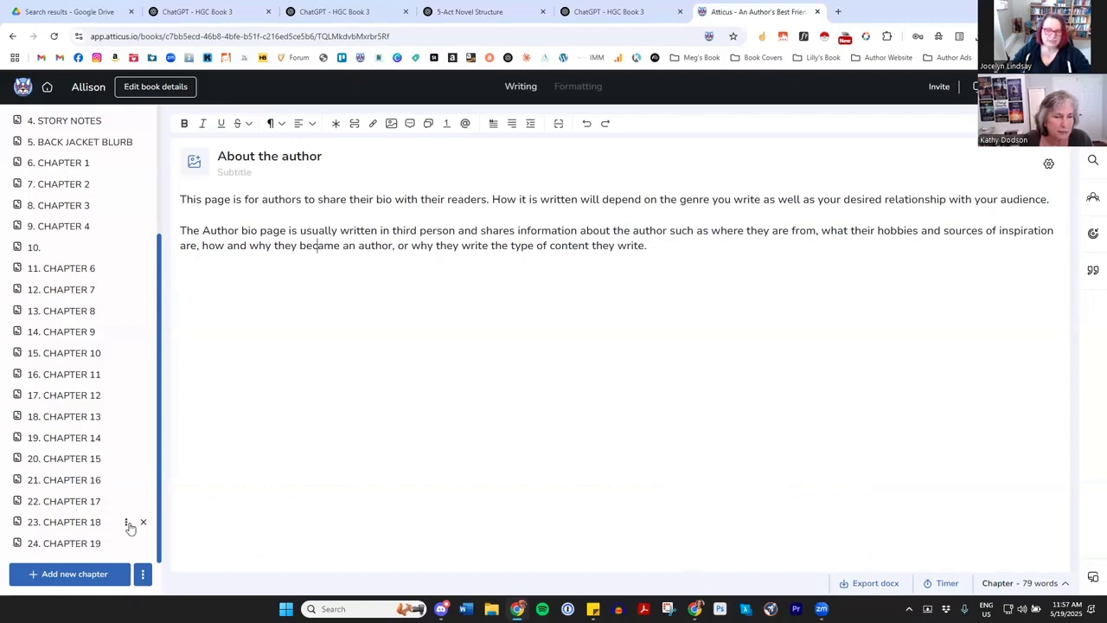
click(127, 522)
mouse_move(205, 465)
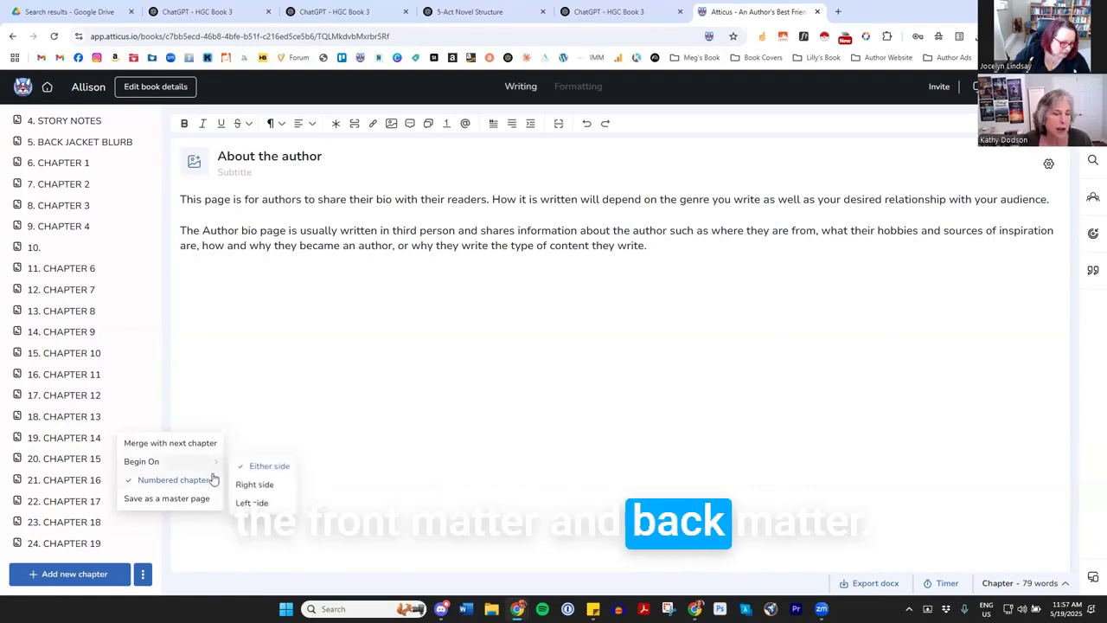
scroll(95, 484, up, 3)
scroll(104, 536, down, 3)
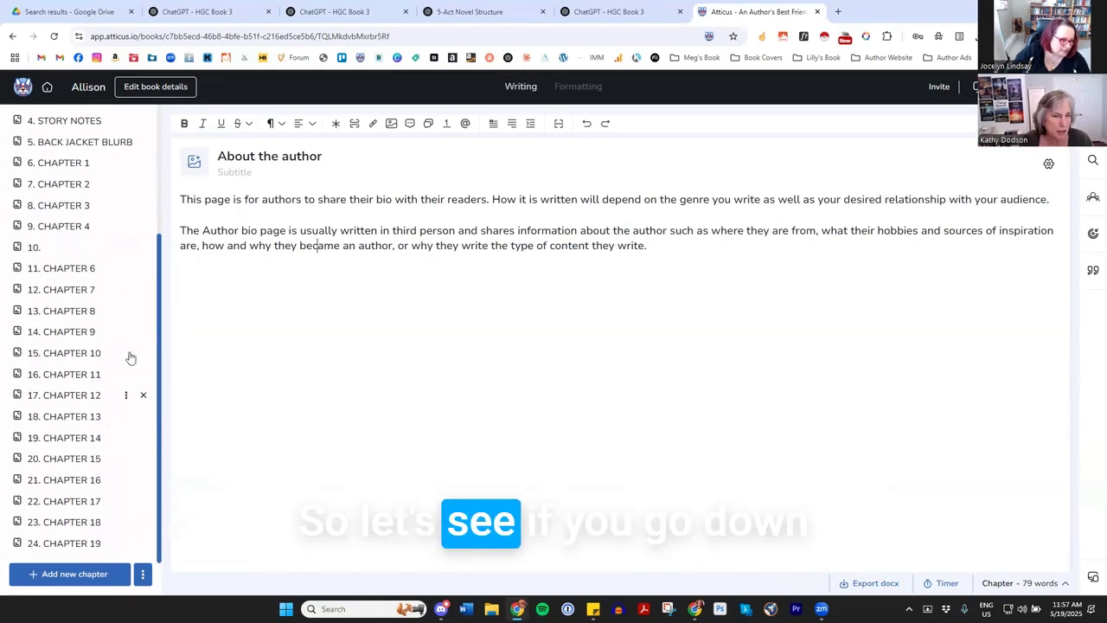
scroll(127, 377, up, 3)
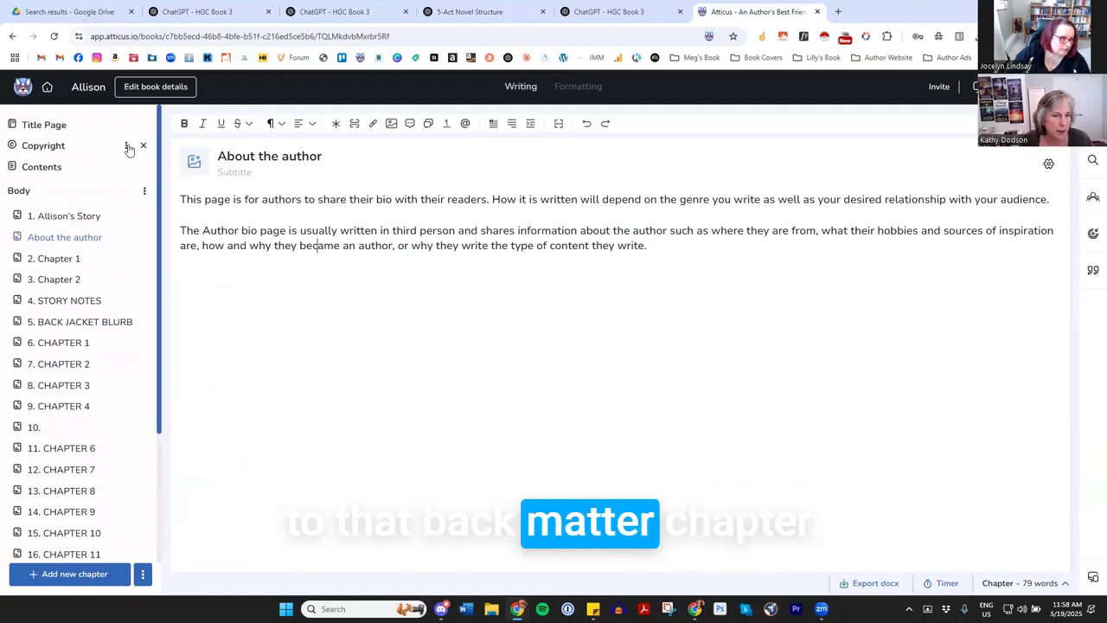
View the Copyright page's options for including it in all formats, e-book only, print only or none
click(127, 147)
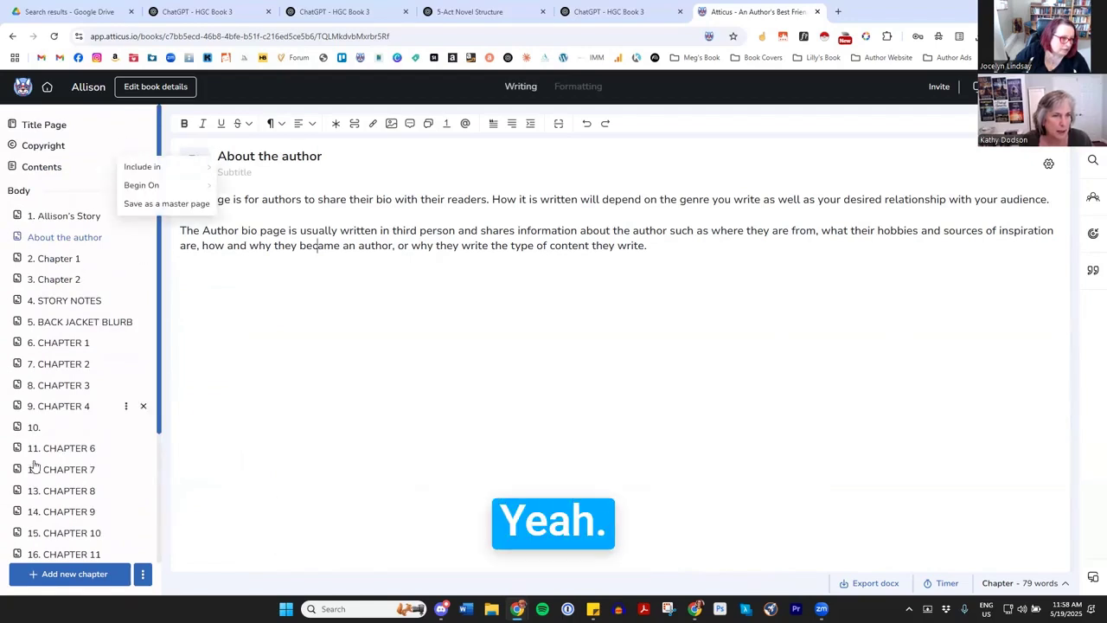
scroll(38, 419, down, 3)
scroll(119, 507, up, 3)
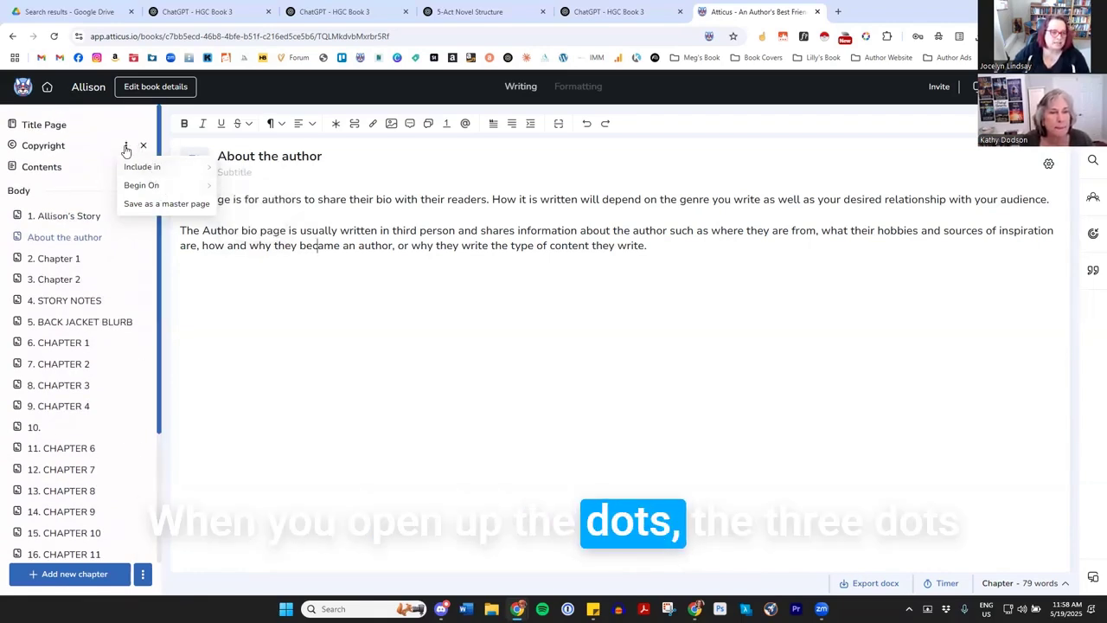
click(126, 149)
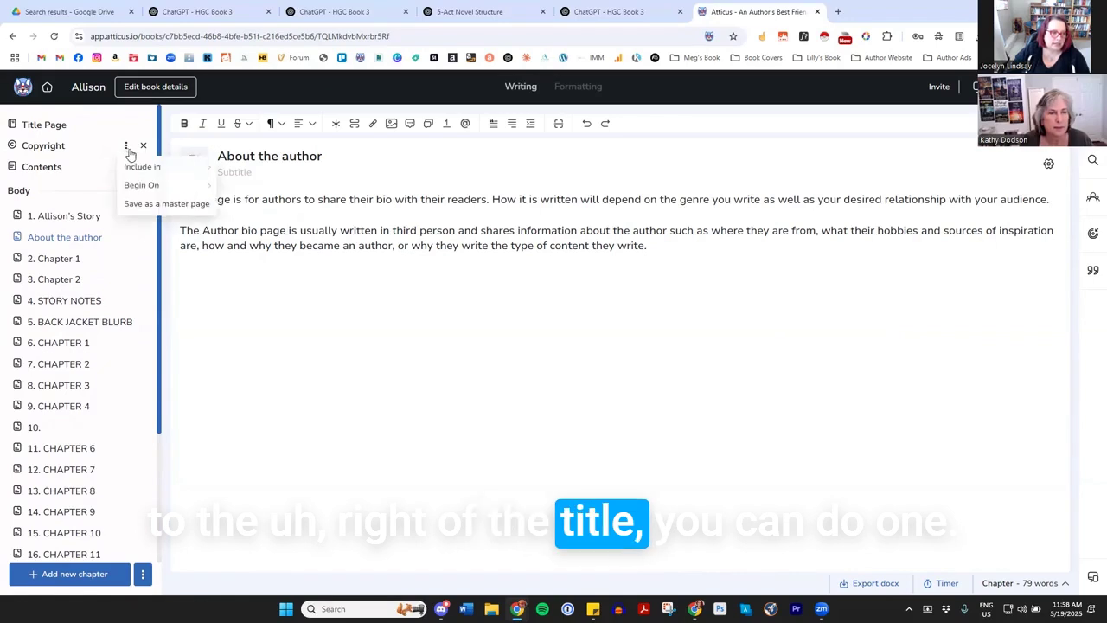
mouse_move(144, 173)
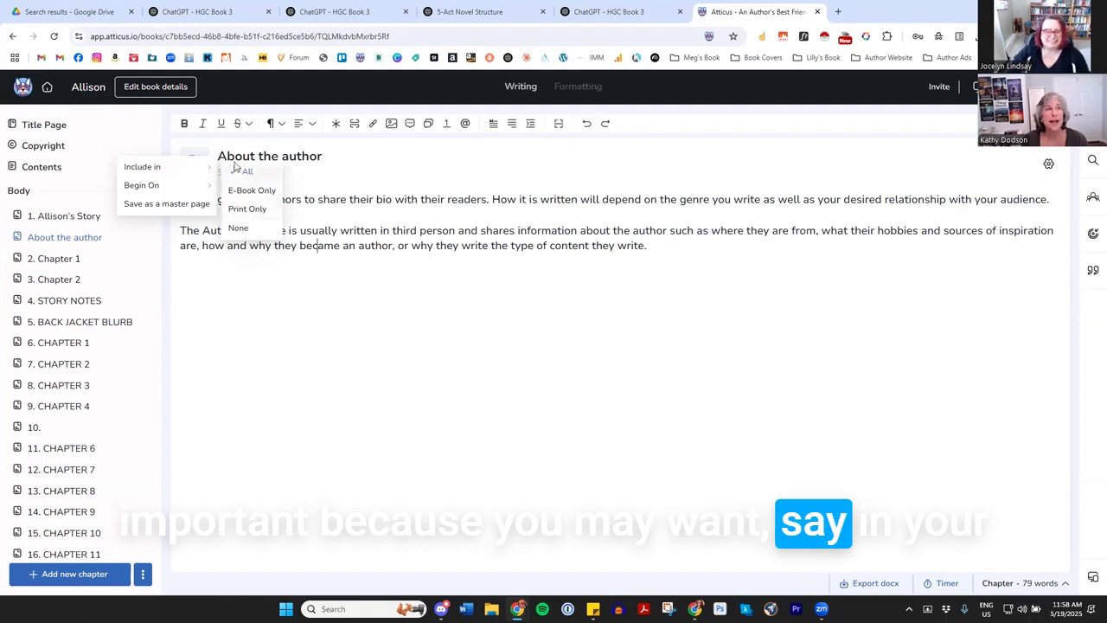
scroll(87, 346, down, 2)
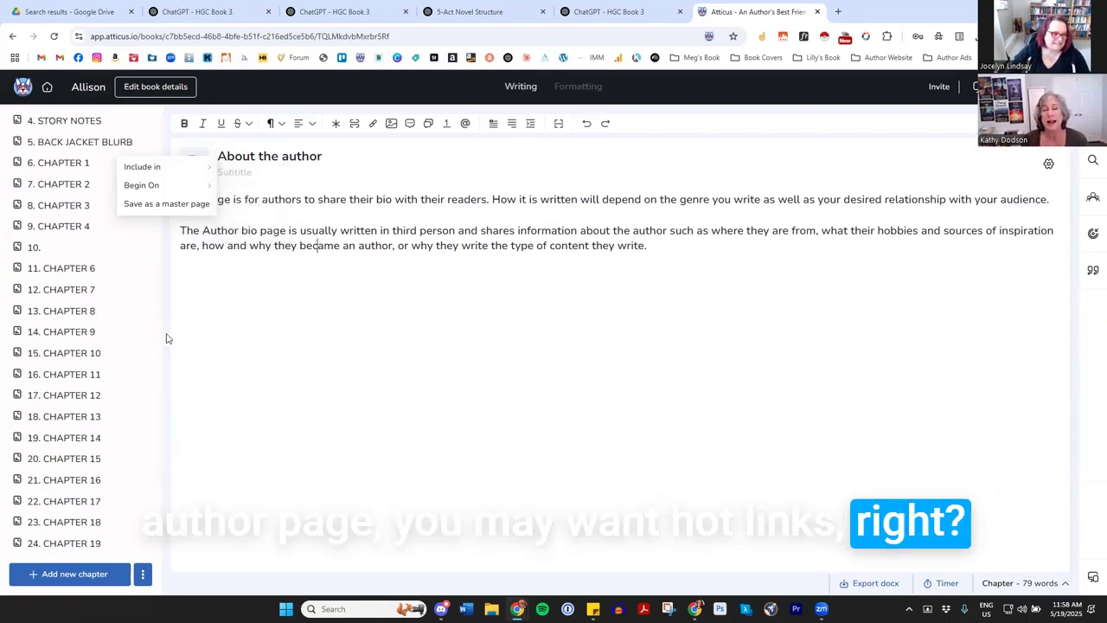
scroll(84, 233, up, 2)
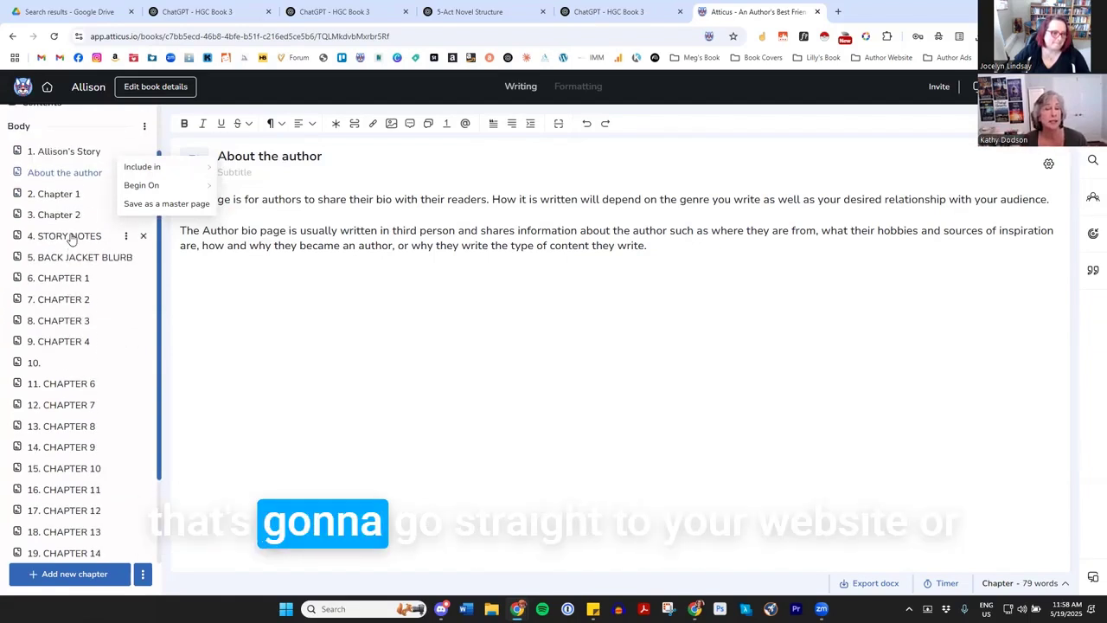
View the options for which book formats include the About the author page
click(126, 174)
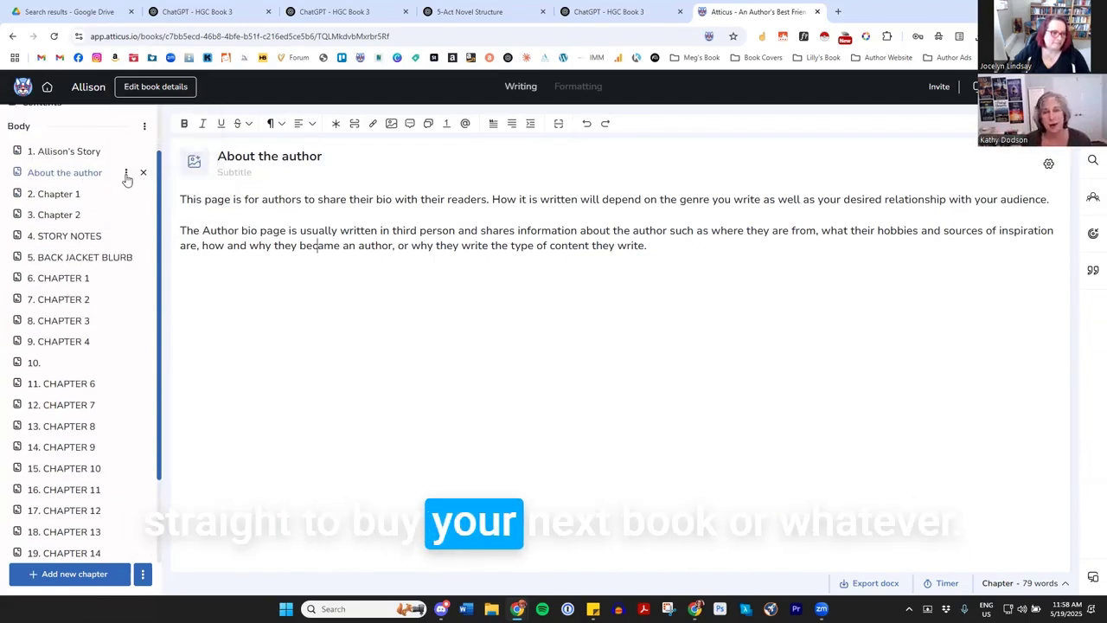
click(126, 175)
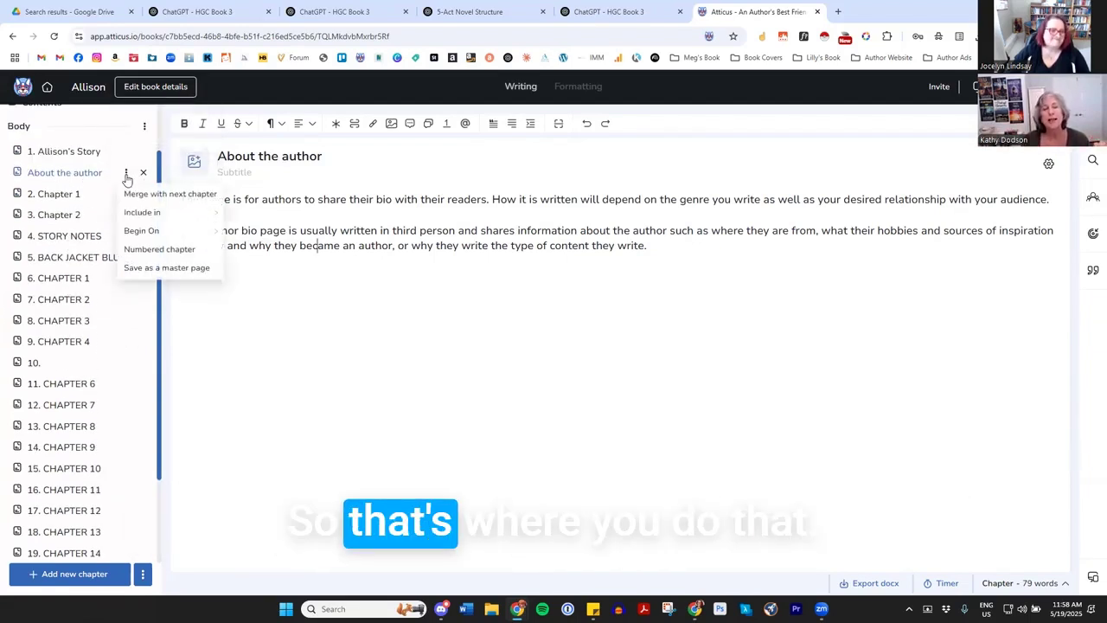
mouse_move(157, 214)
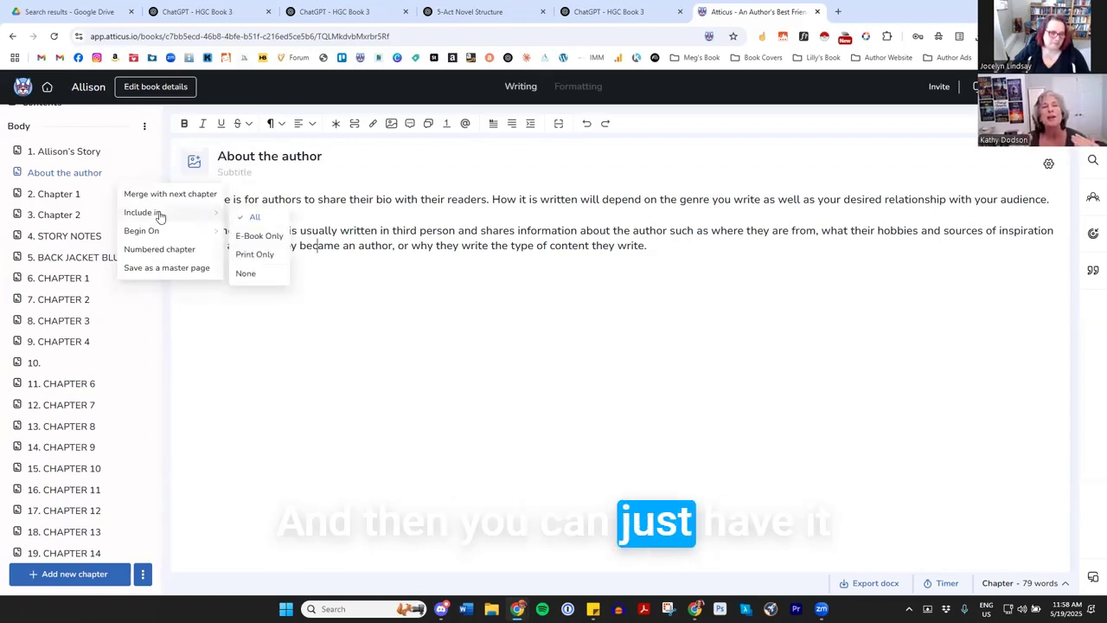